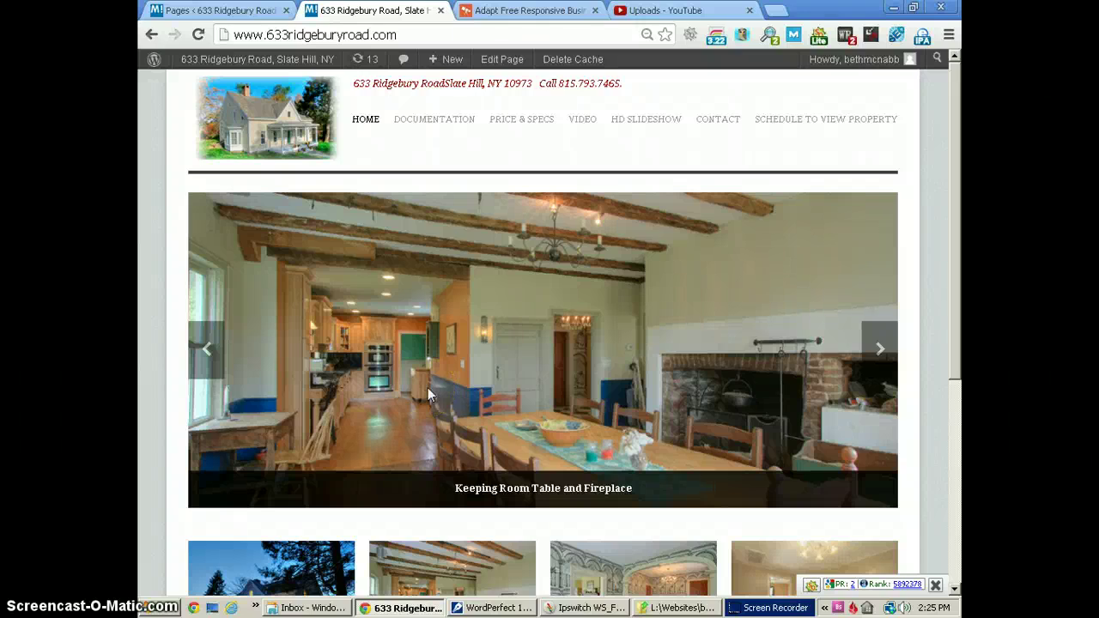
Step: Look over the 633 Ridgebury Road homepage, then switch to the Adapt theme page on WPExplorer
left_click(403, 148)
left_click(466, 25)
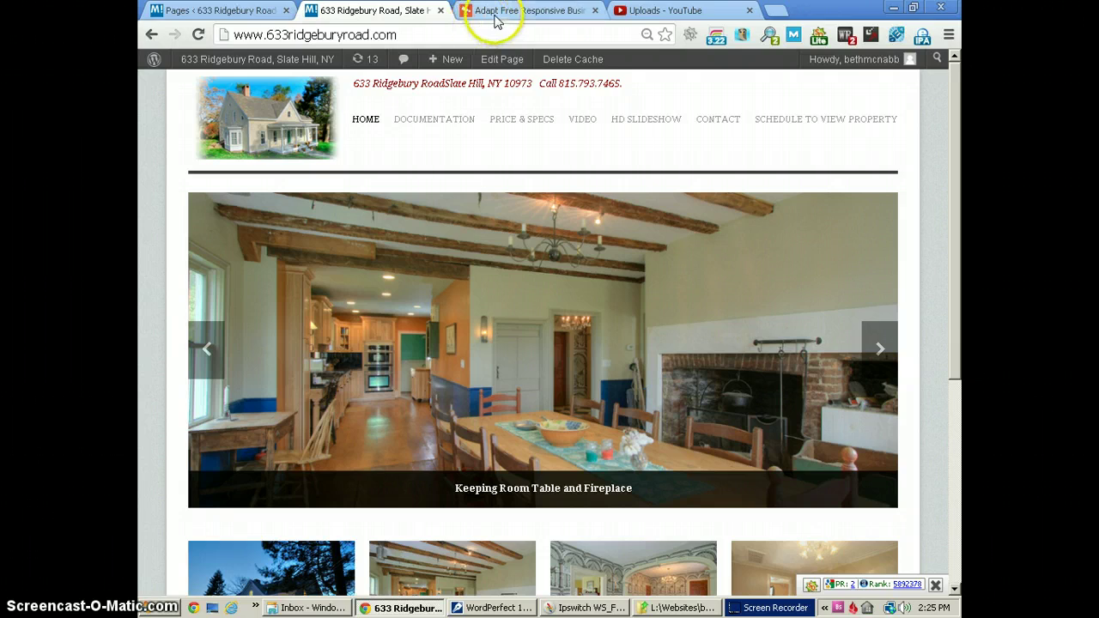
left_click(495, 16)
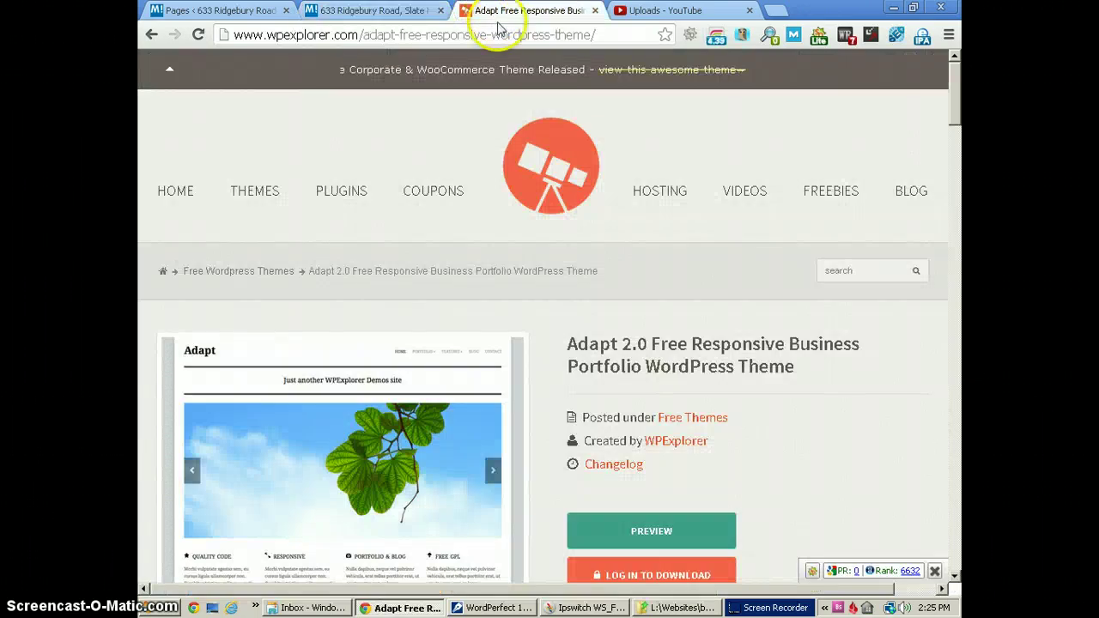
Step: Browse the Adapt 2.0 theme page on wpexplorer.com, then return to the 633 Ridgebury Road tab
left_click(283, 36)
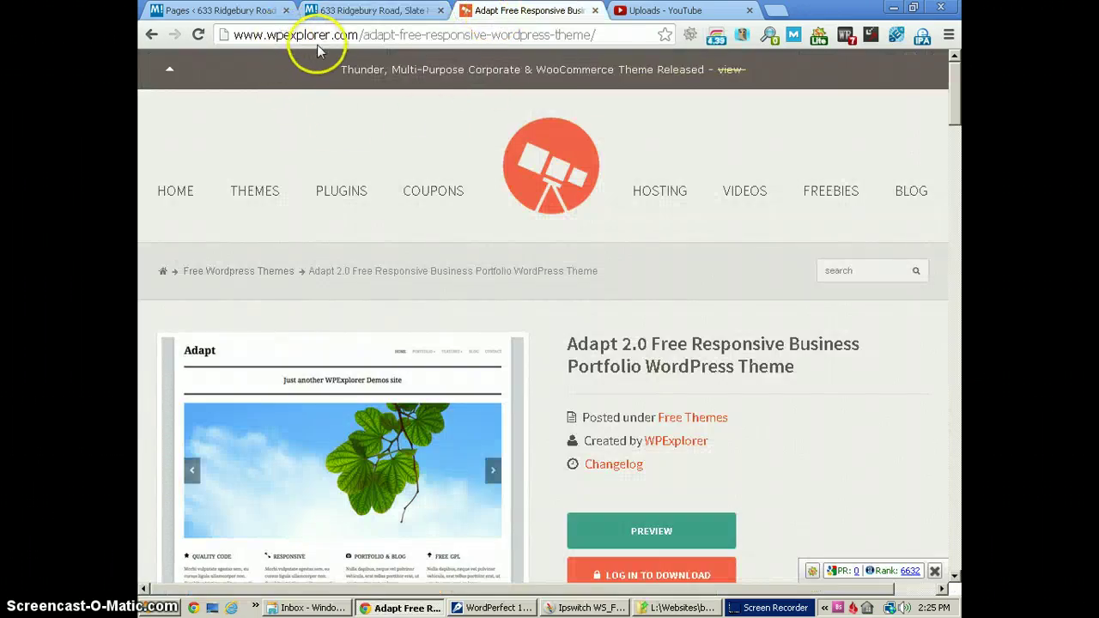
left_click(426, 197)
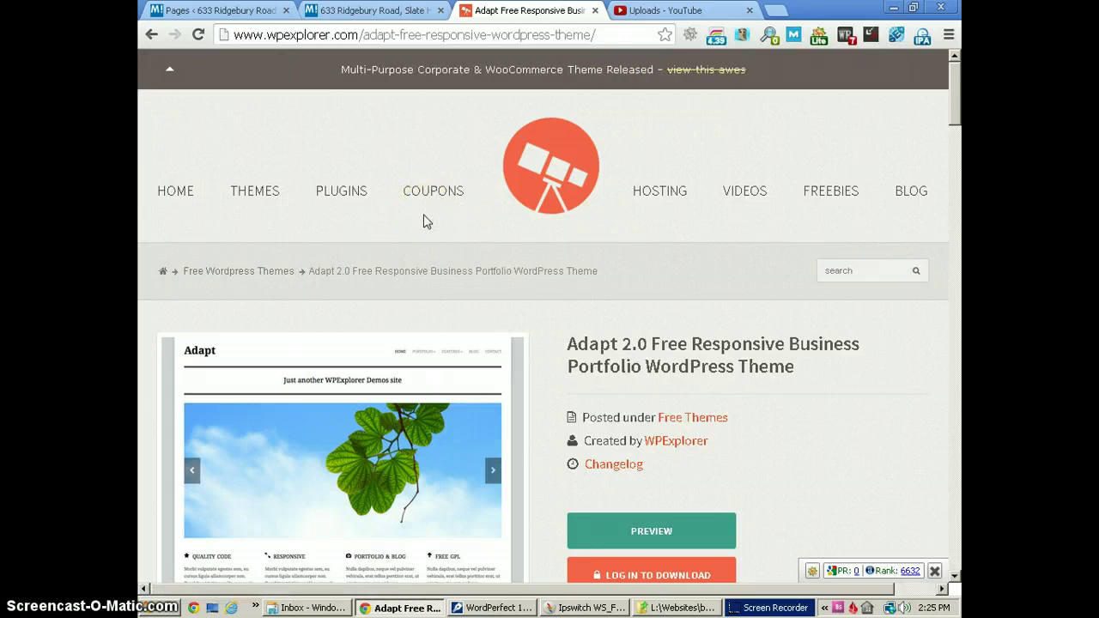
left_click(450, 108)
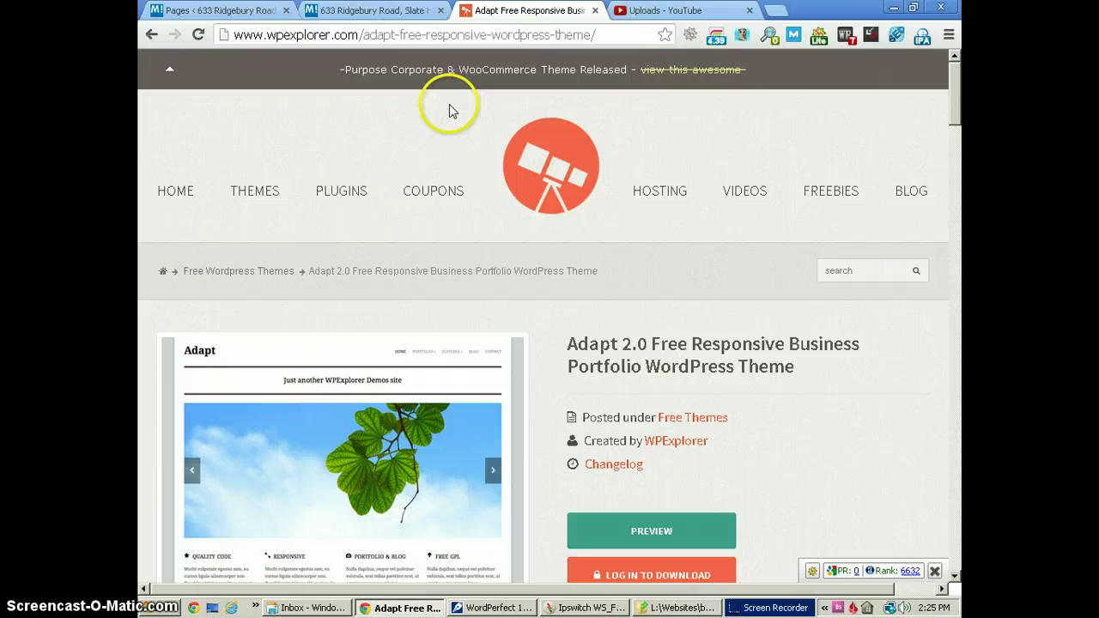
left_click(348, 10)
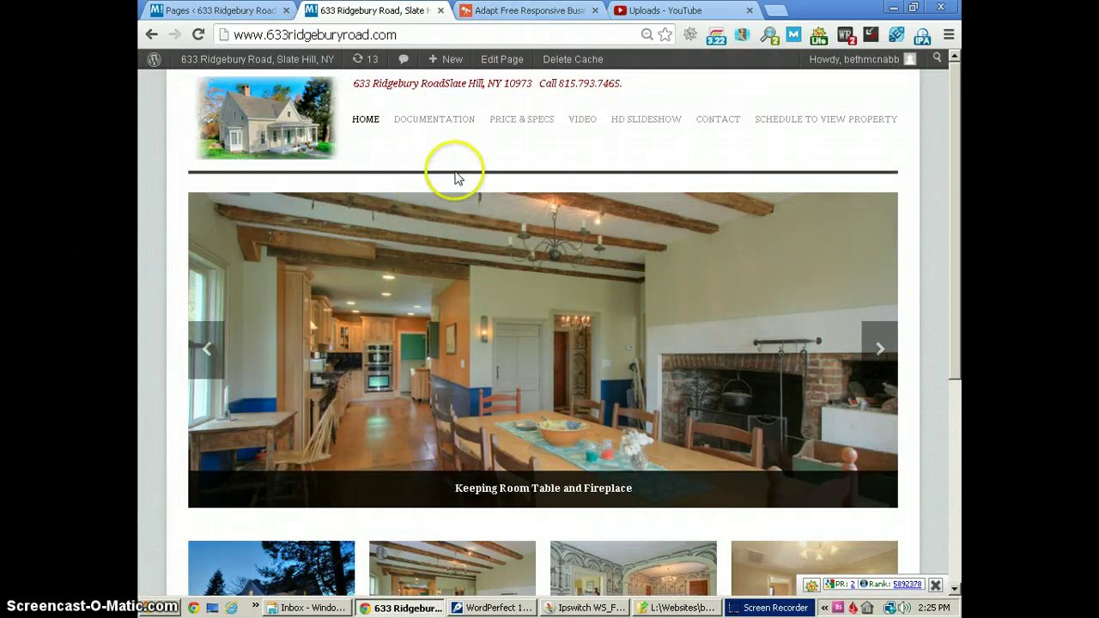
Step: Glance at the admin Pages list, then scroll through the live homepage's thumbnails
left_click(205, 10)
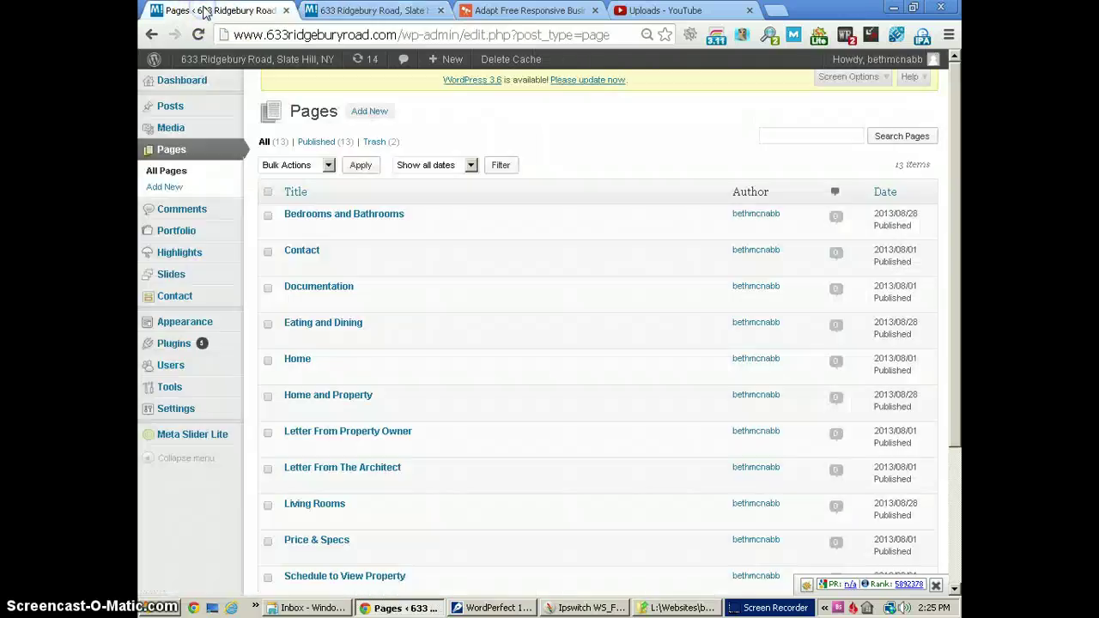
left_click(378, 10)
scroll(473, 300, "down", 3)
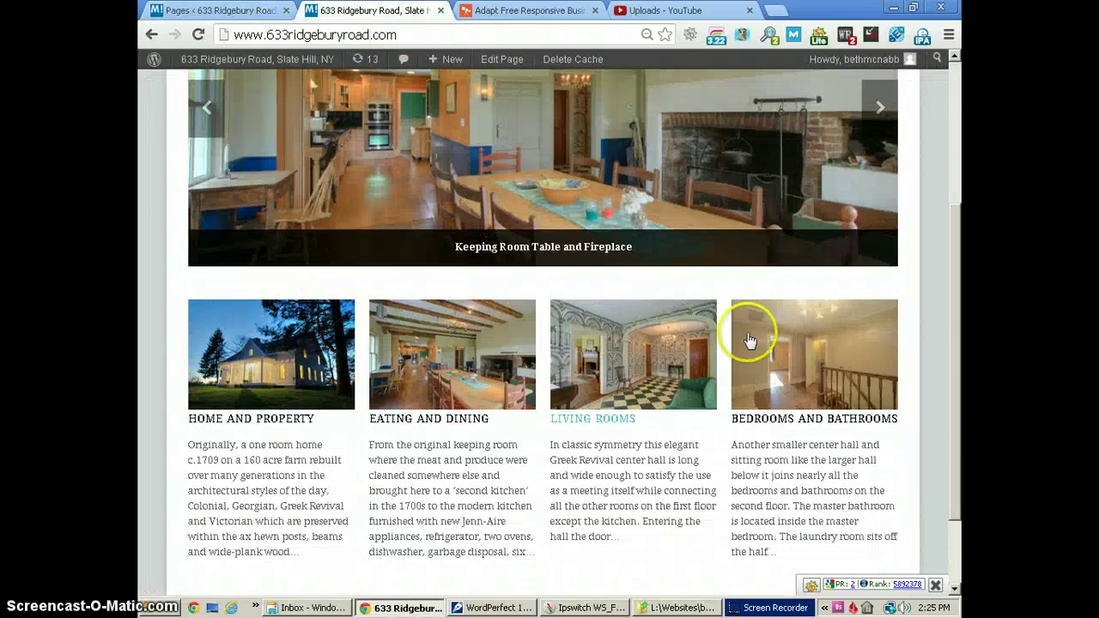
scroll(549, 418, "up", 3)
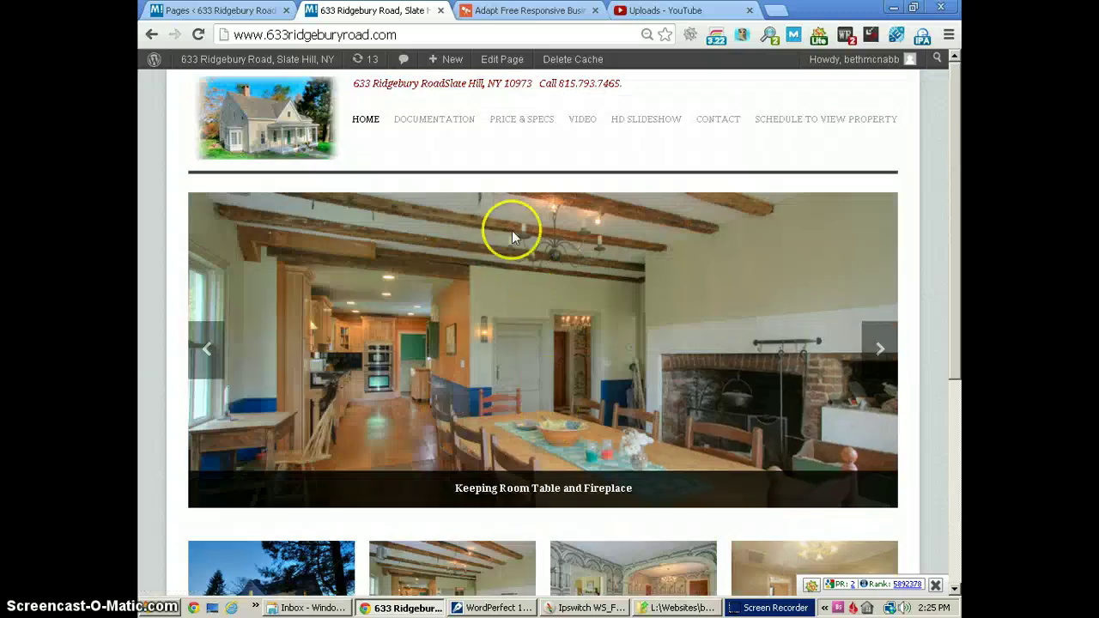
scroll(398, 329, "down", 4)
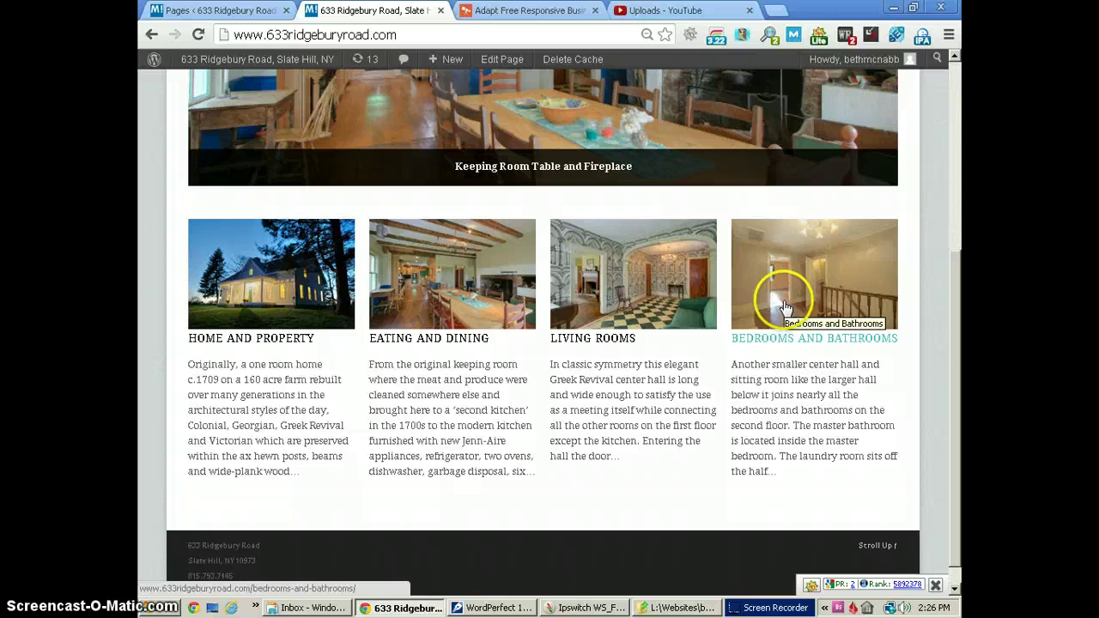
Step: Open Appearance > Theme Options for the Adapt theme in the admin
left_click(196, 12)
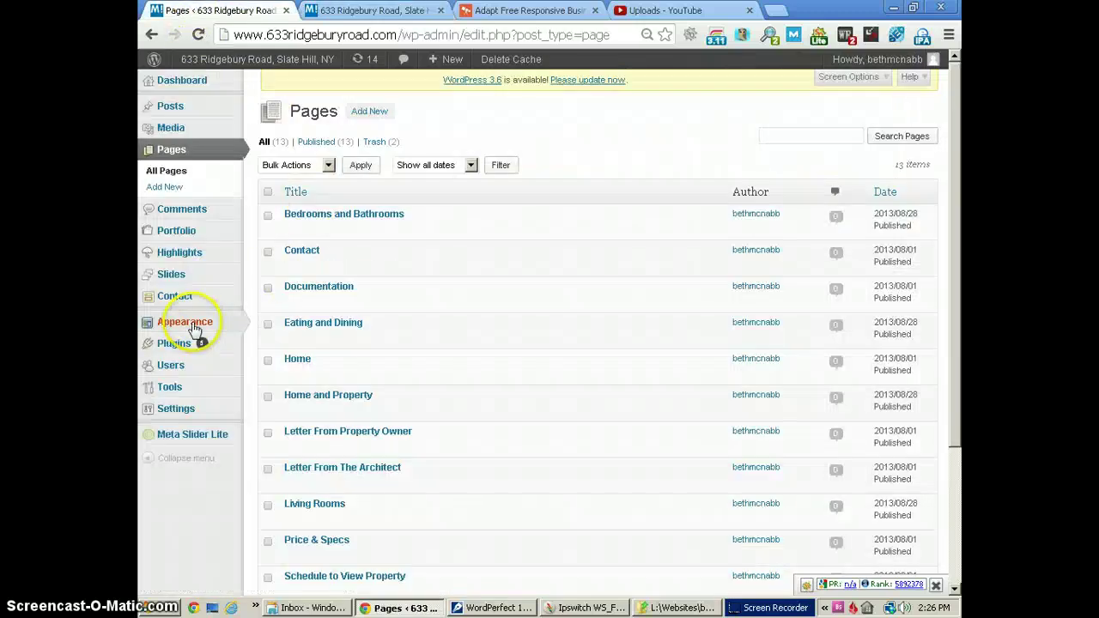
mouse_move(195, 331)
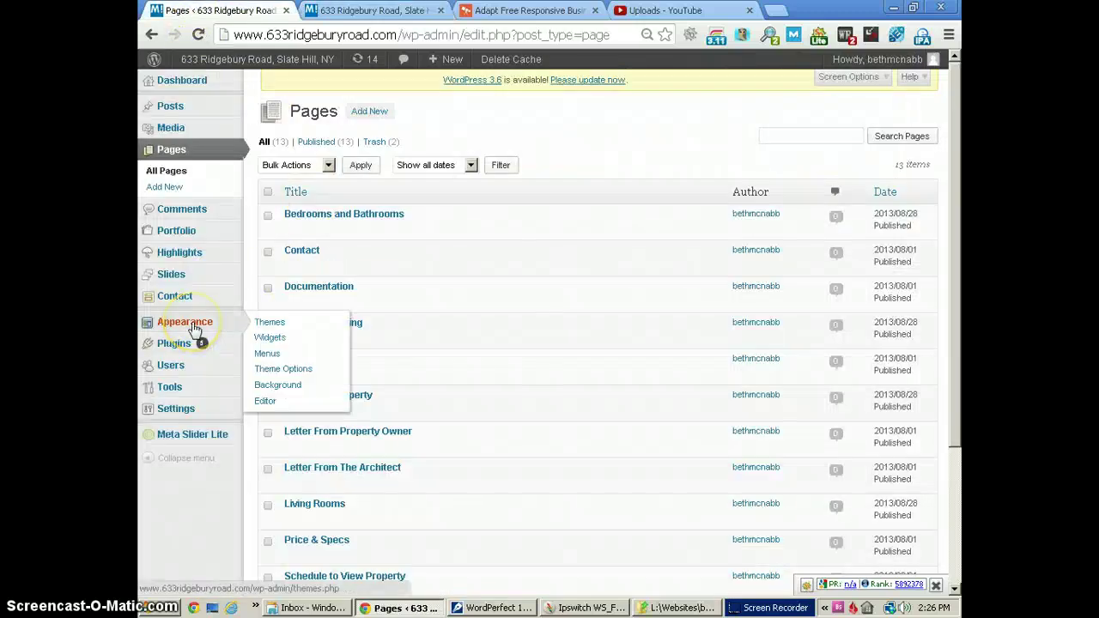
left_click(283, 370)
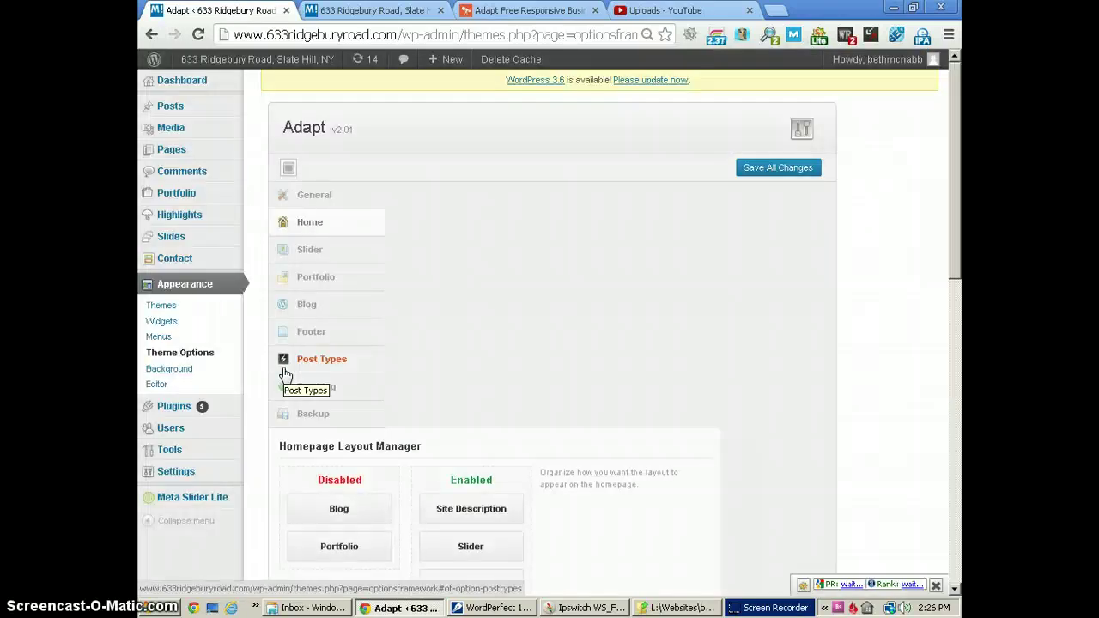
Step: Review the Homepage Layout Manager with Highlights after Site Description, Slider and Page Content, then open Highlights
scroll(628, 179, "down", 1)
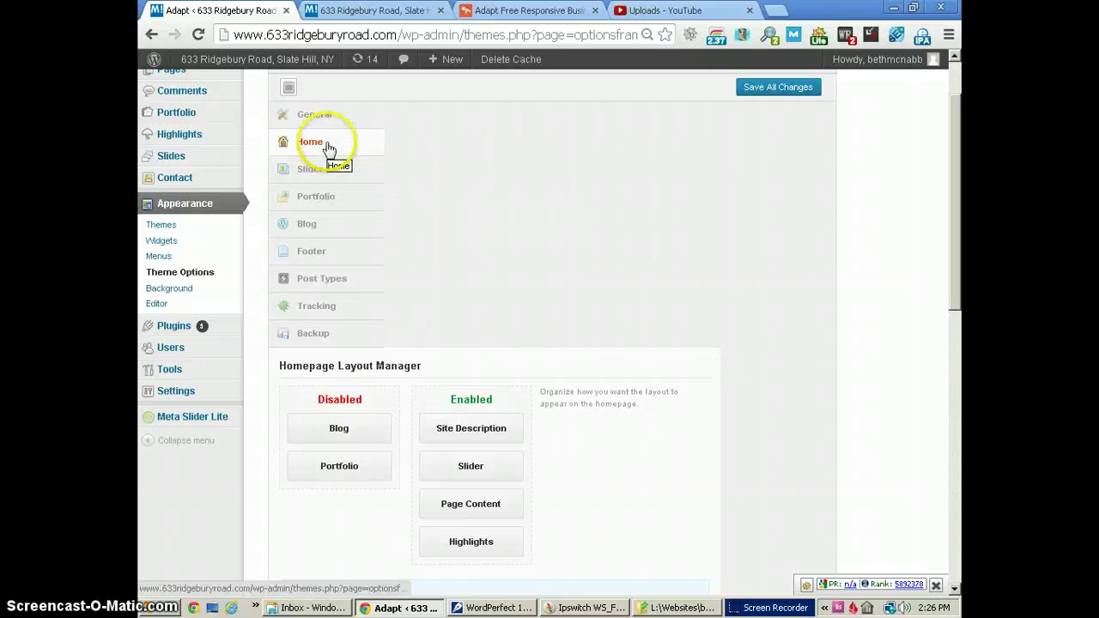
scroll(699, 189, "down", 3)
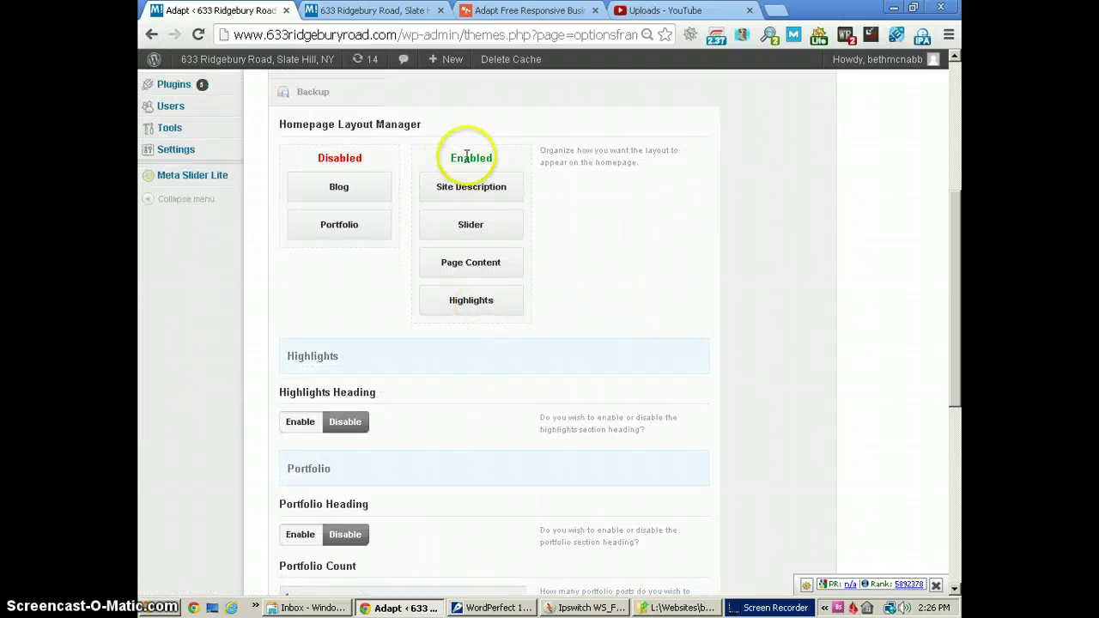
scroll(629, 232, "up", 4)
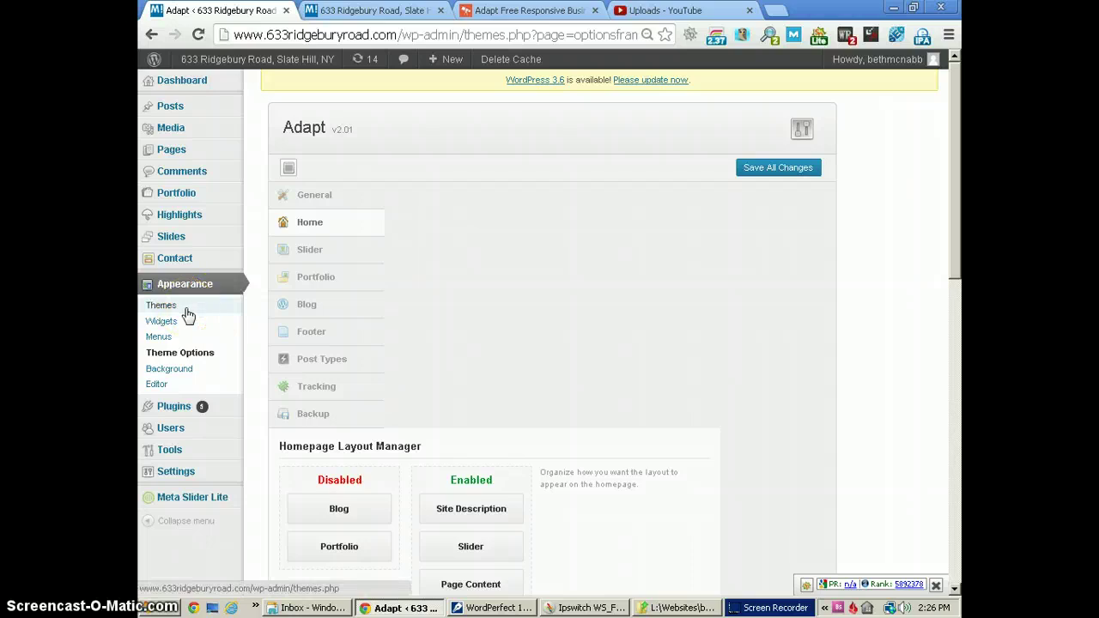
left_click(181, 217)
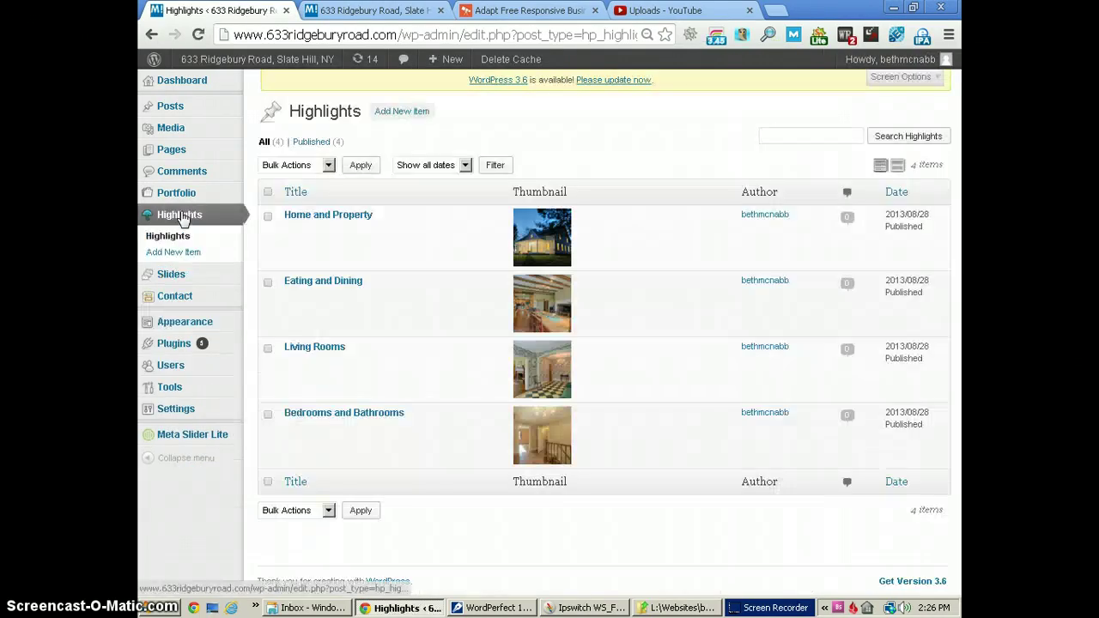
Step: Match the four published Highlights items to the live thumbnails, then open Home and Property
left_click(543, 240)
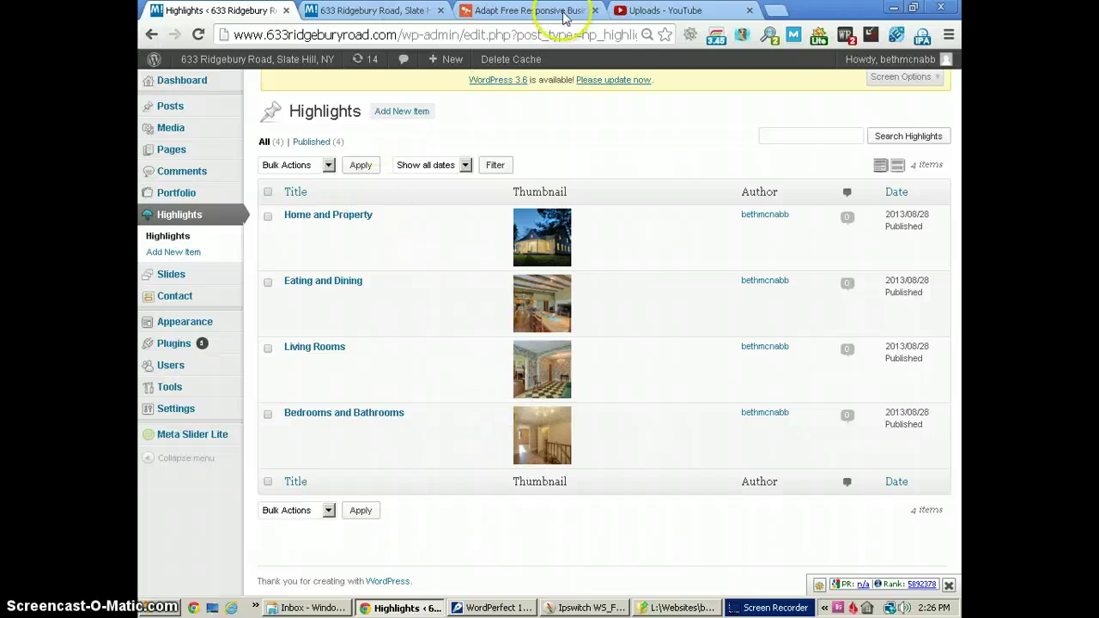
left_click(370, 10)
scroll(378, 240, "down", 1)
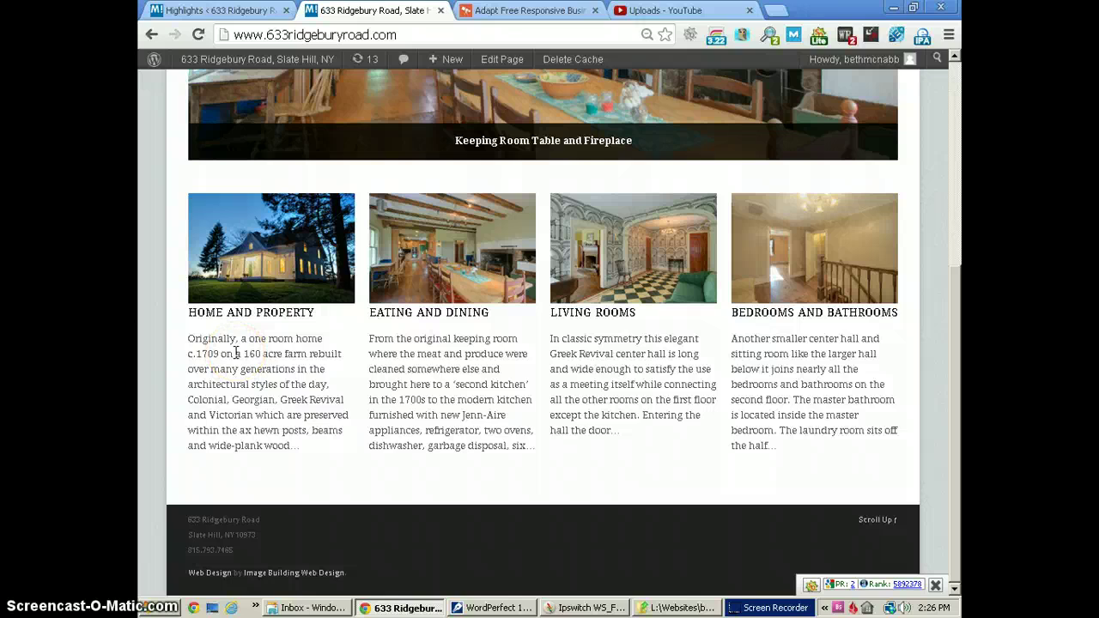
left_click(230, 10)
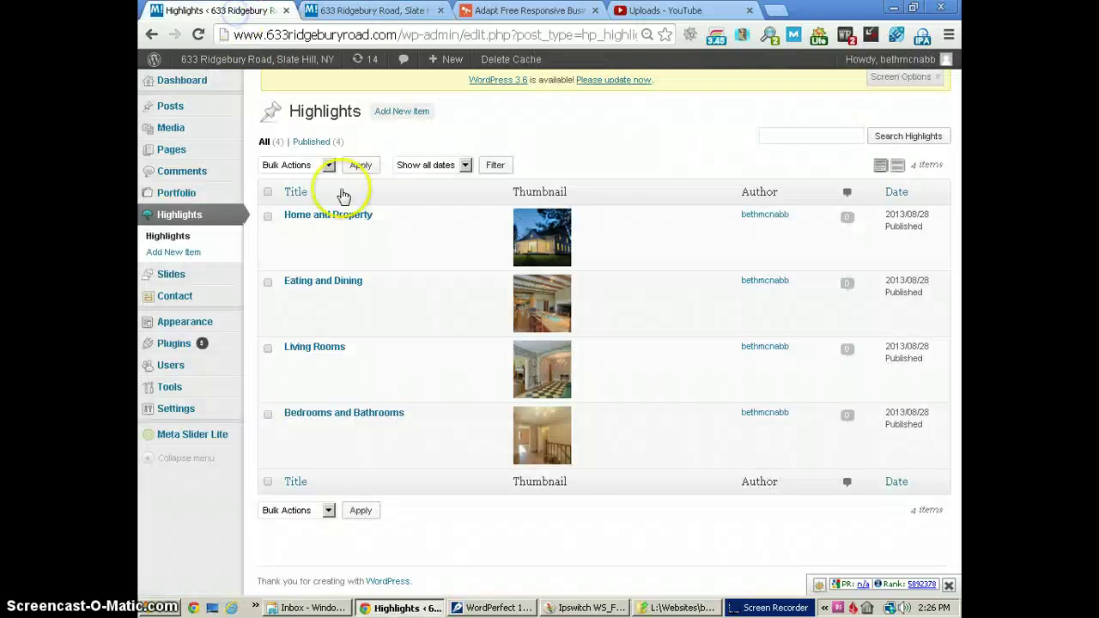
left_click(339, 221)
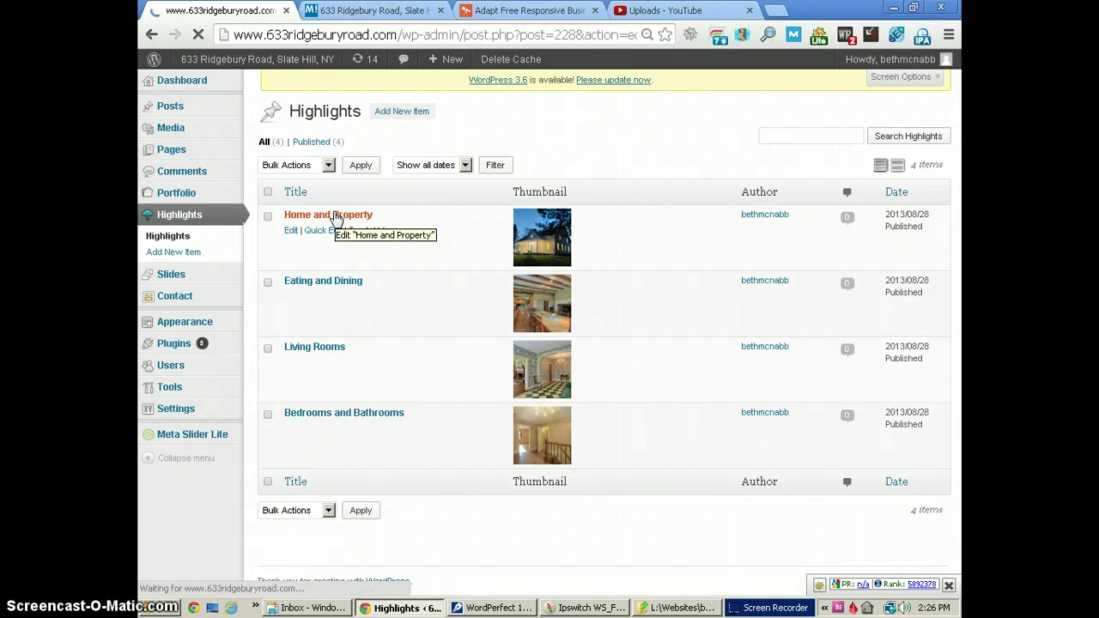
Step: Remove the Home and Property highlight's featured image and start choosing a new one
left_click(383, 289)
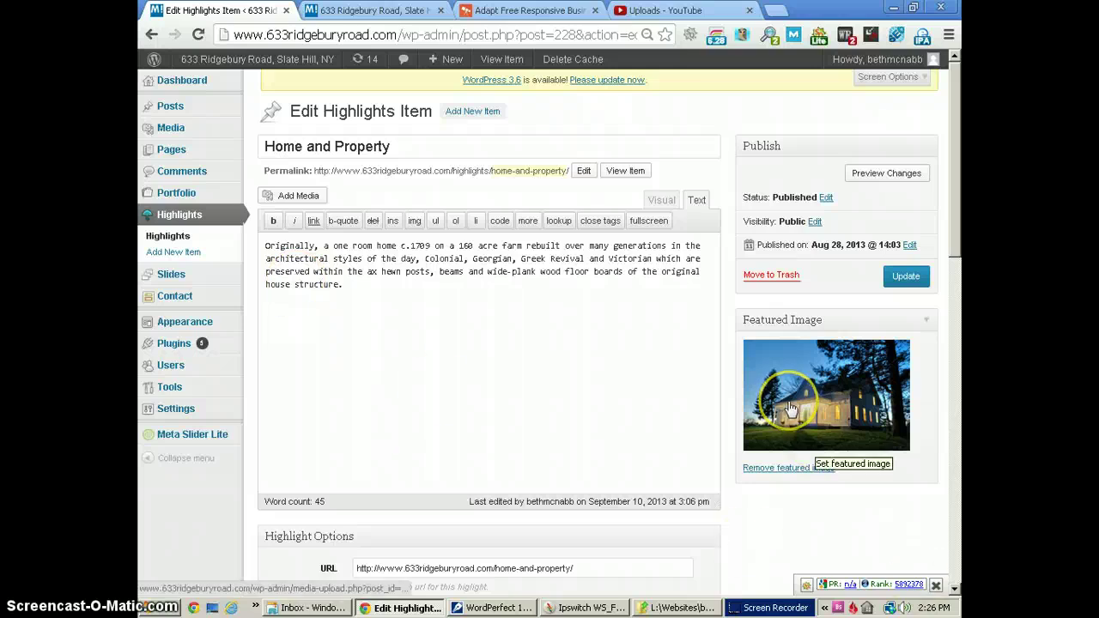
left_click(790, 469)
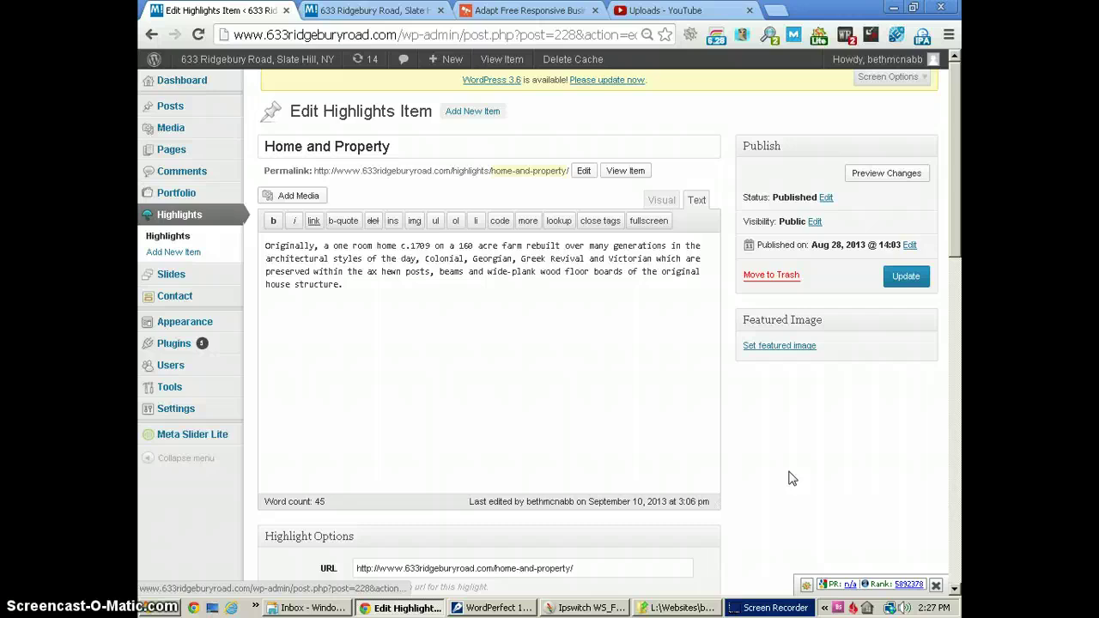
left_click(778, 353)
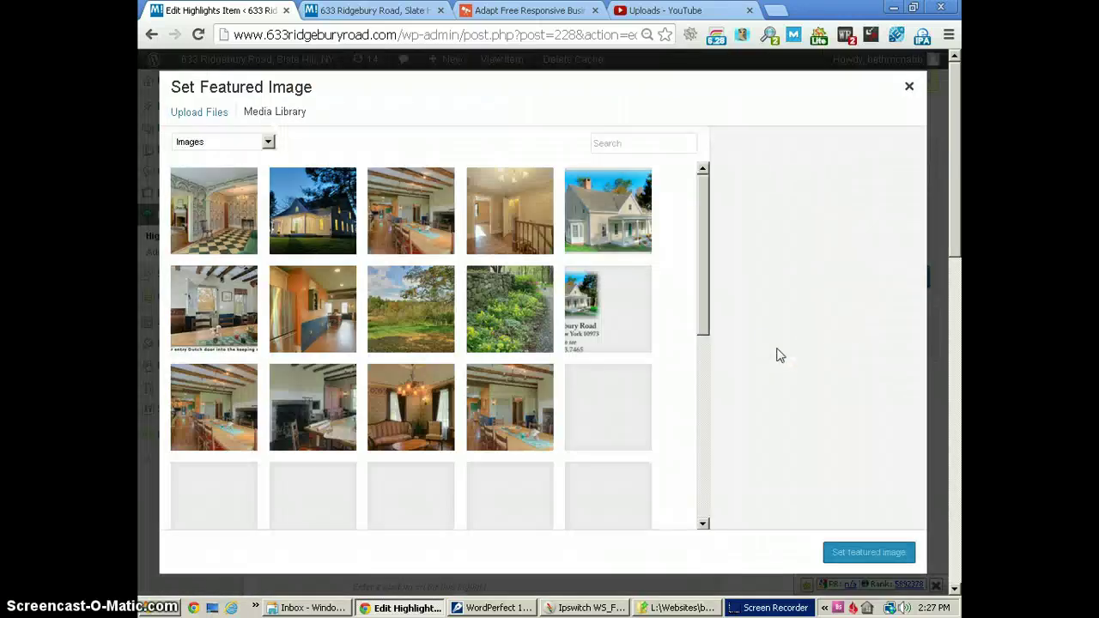
Step: Set house-twilight-230x153.jpg from the Media Library as the Home and Property featured image
left_click(344, 227)
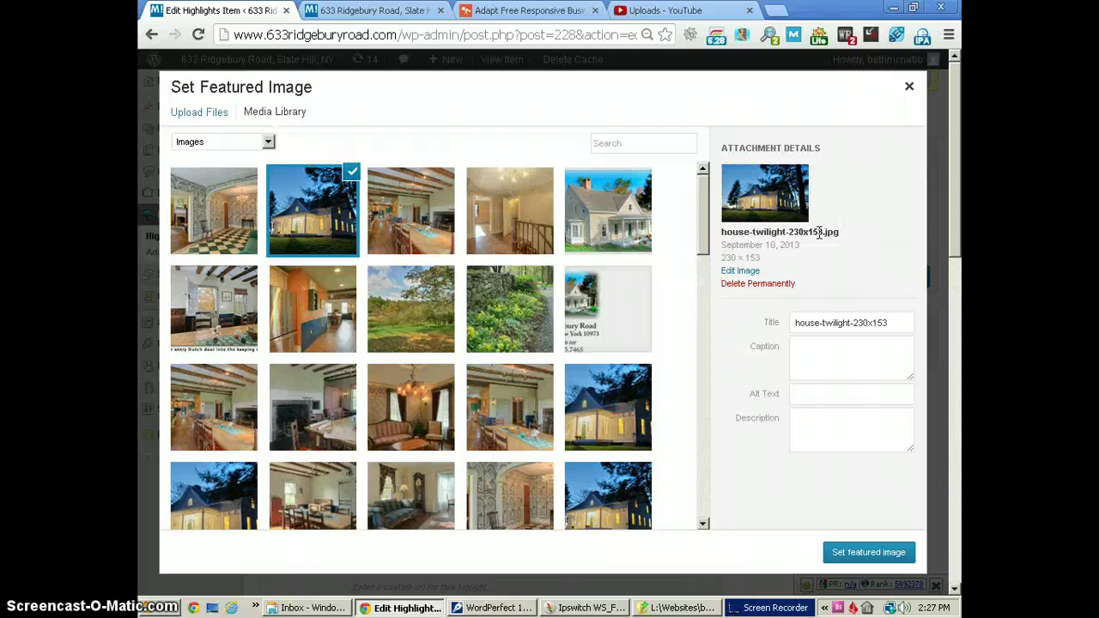
left_click(807, 108)
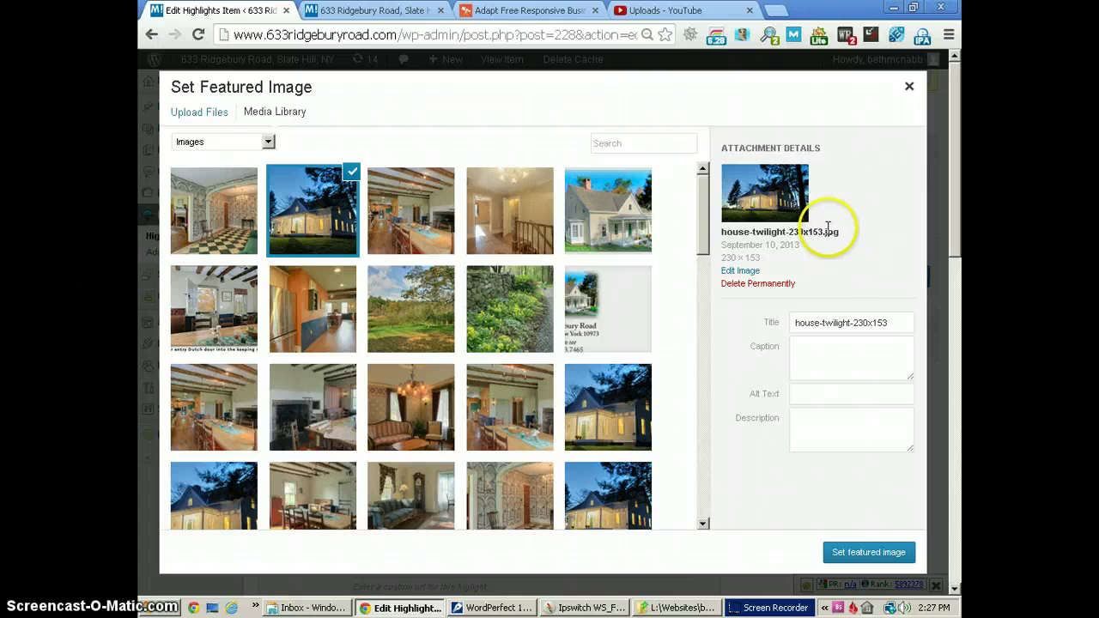
left_click(868, 553)
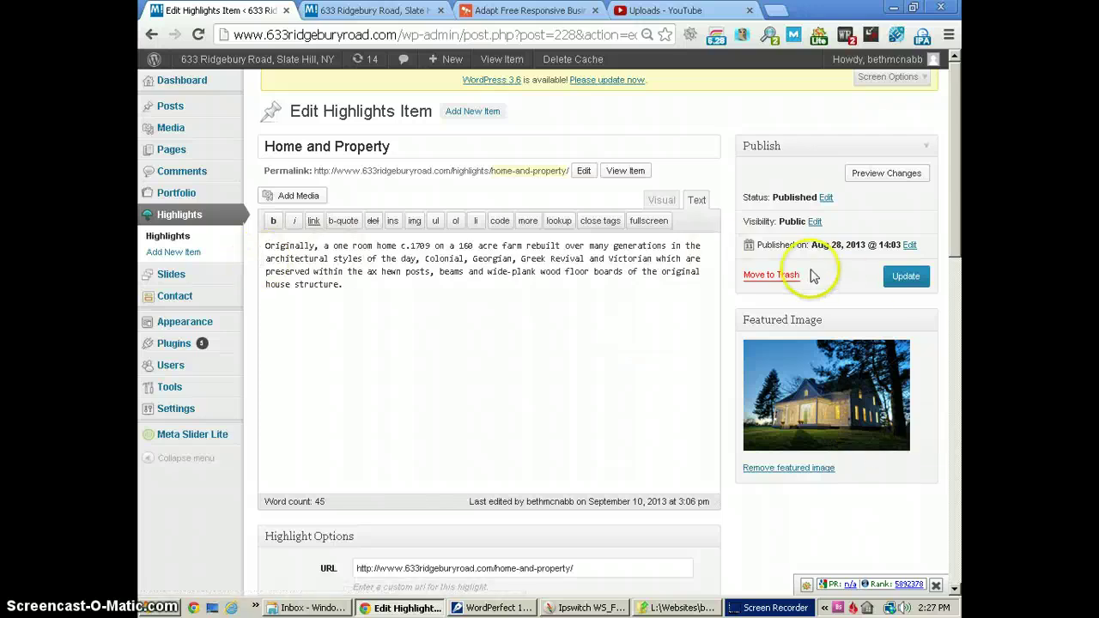
Step: Update the Home and Property highlight and return to the Highlights list
left_click(912, 280)
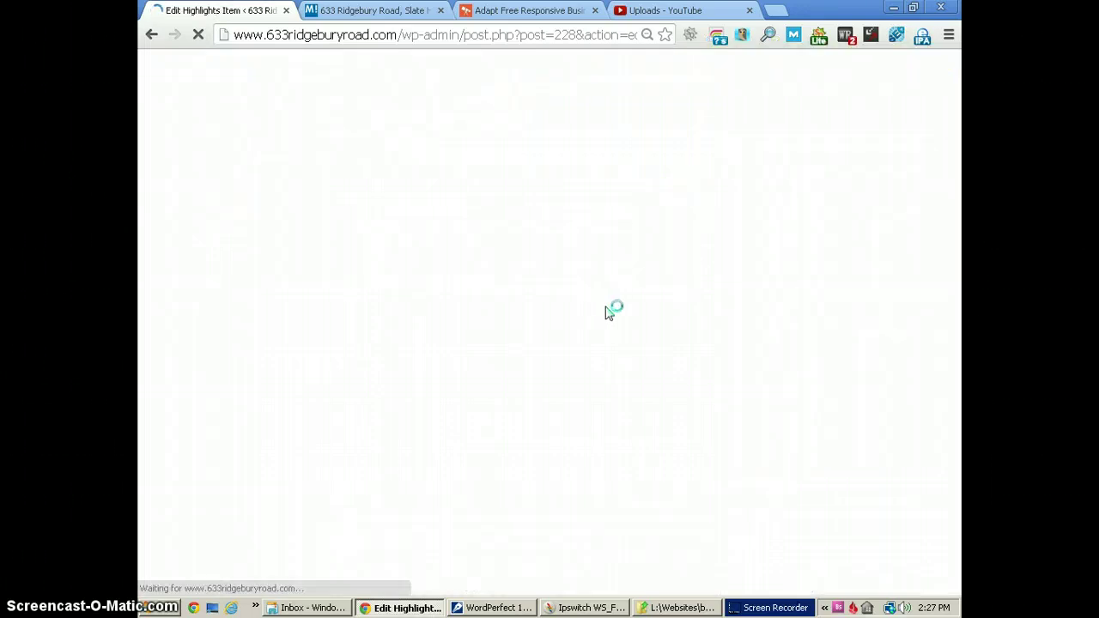
left_click(641, 315)
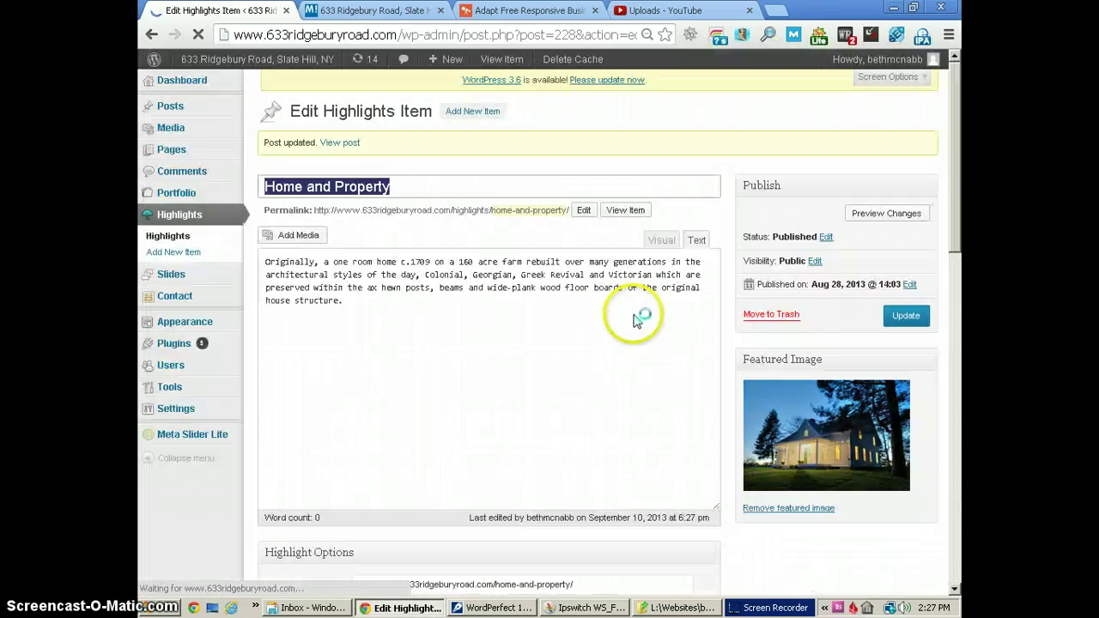
left_click(169, 236)
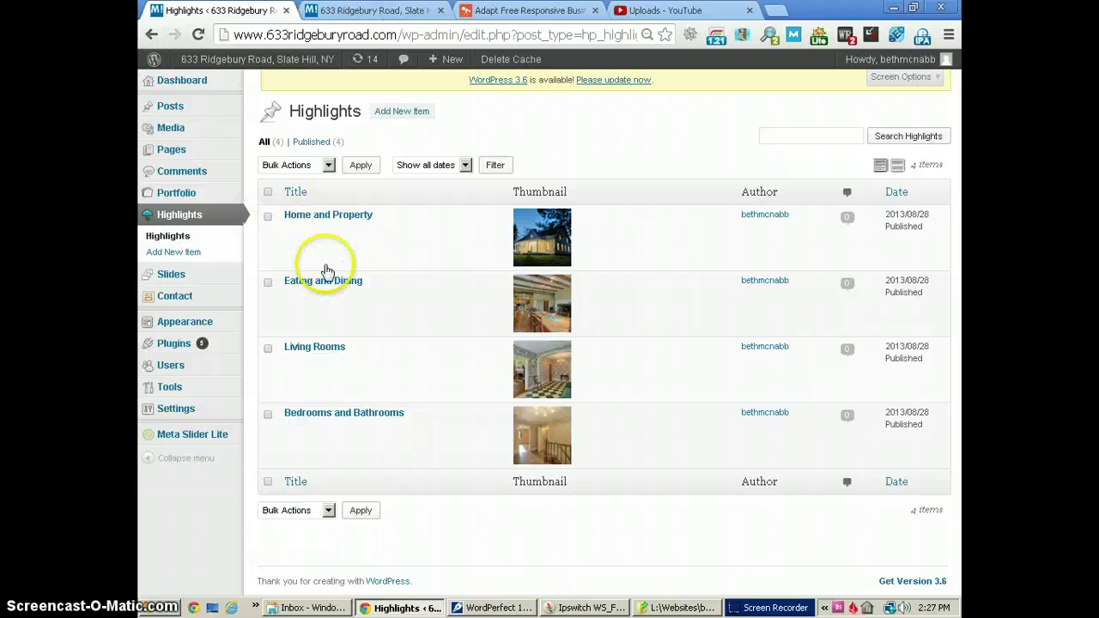
Step: Update the Eating and Dining highlight, then view the live homepage
left_click(324, 283)
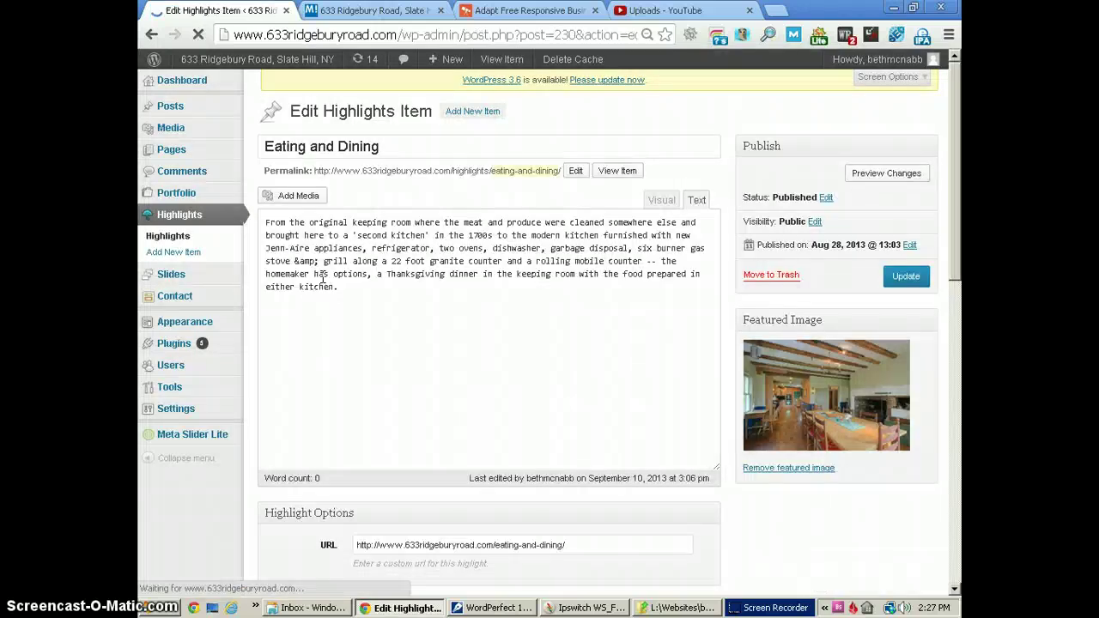
left_click(290, 250)
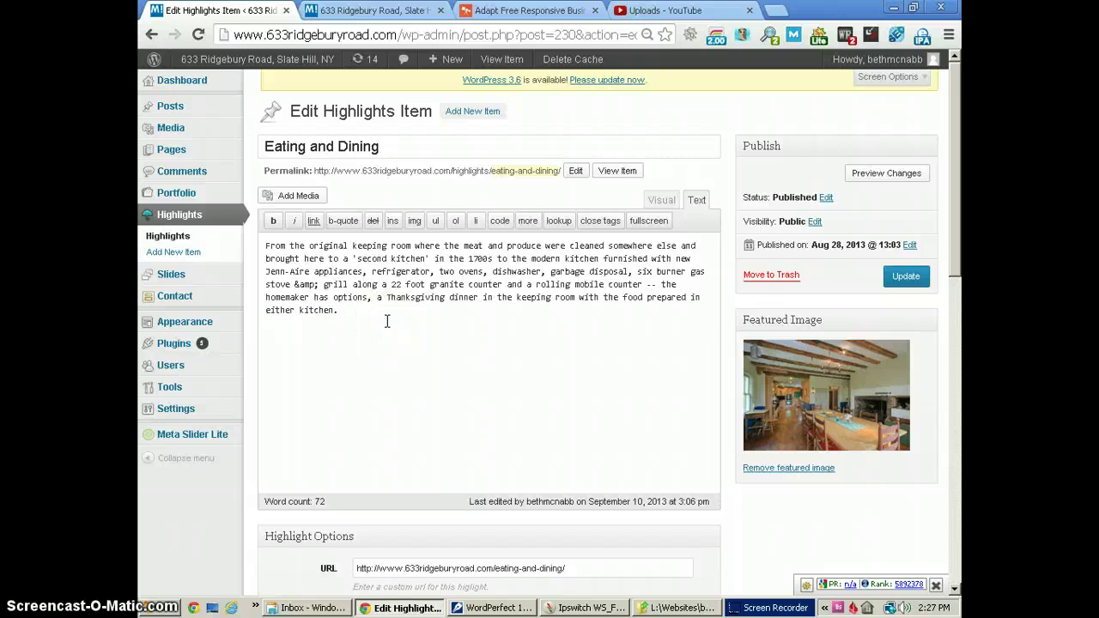
left_click(906, 275)
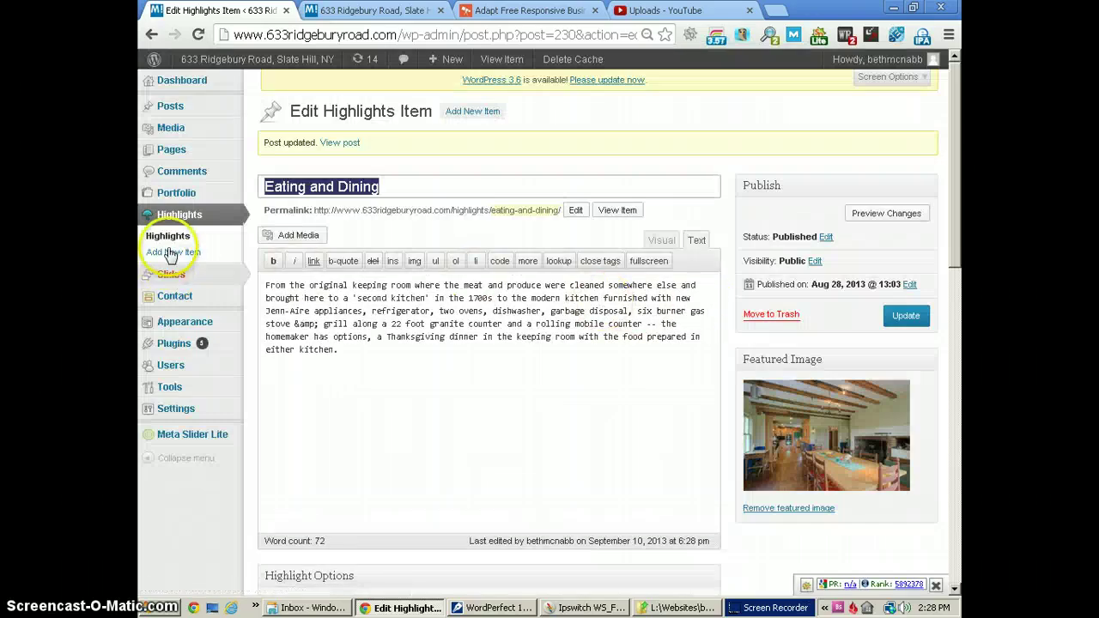
left_click(369, 10)
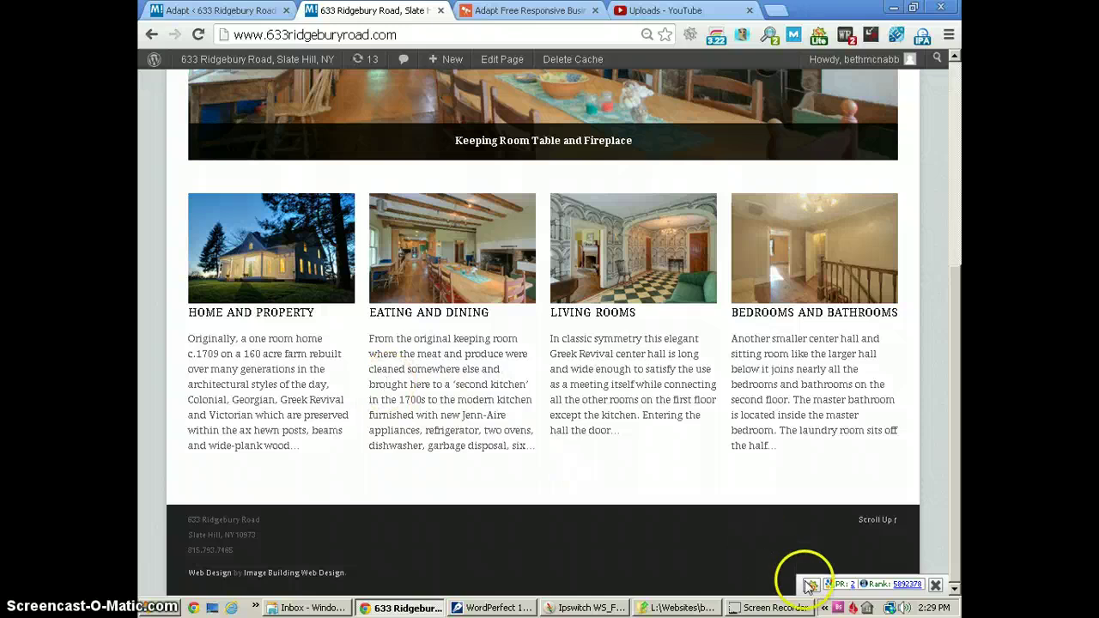
Step: Scroll through the live homepage's highlight cards, then return to the Adapt Theme Options admin tab
scroll(456, 415, "up", 4)
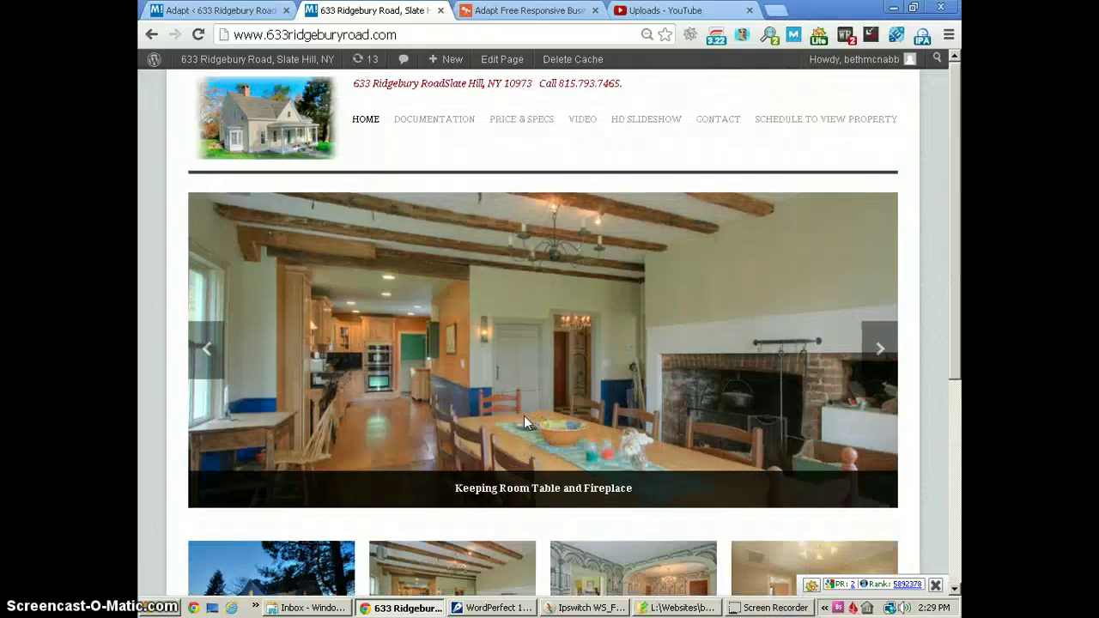
scroll(524, 415, "down", 3)
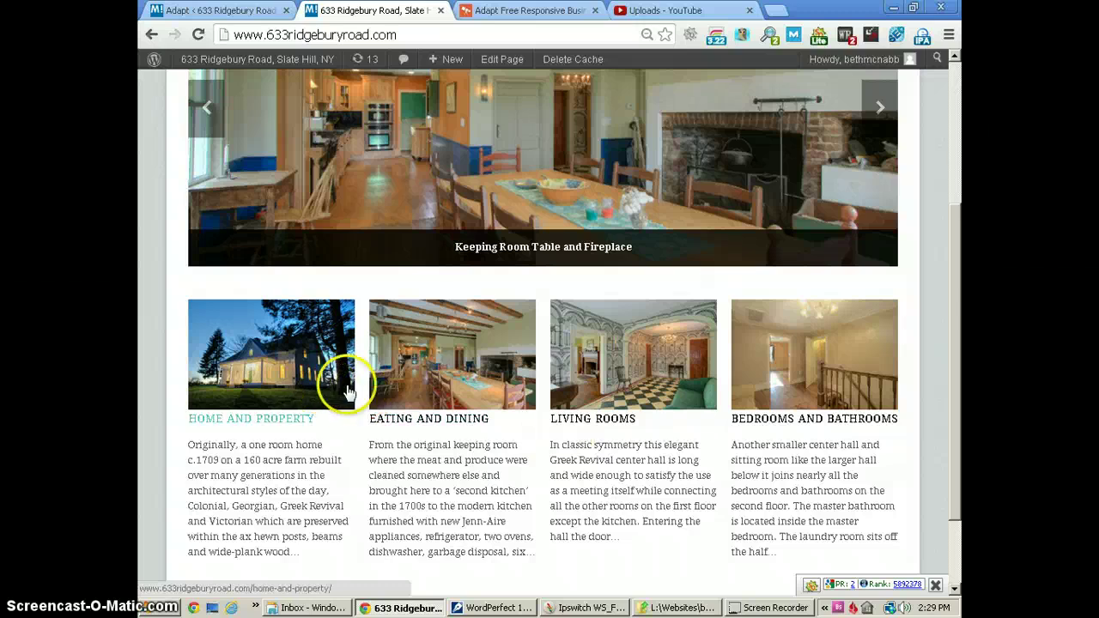
scroll(736, 378, "down", 1)
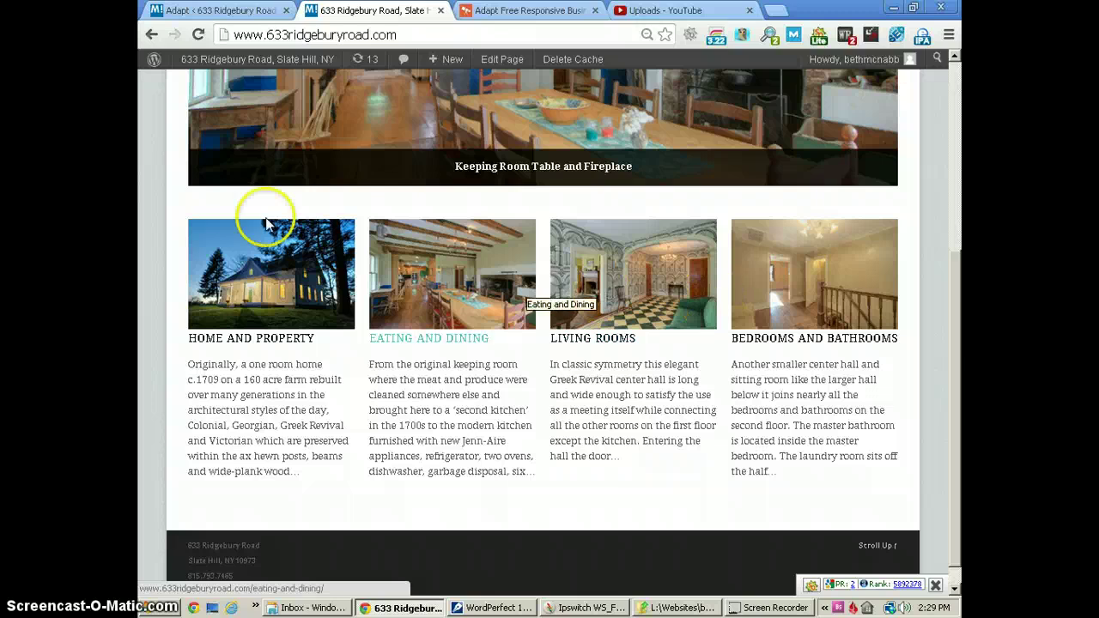
left_click(230, 12)
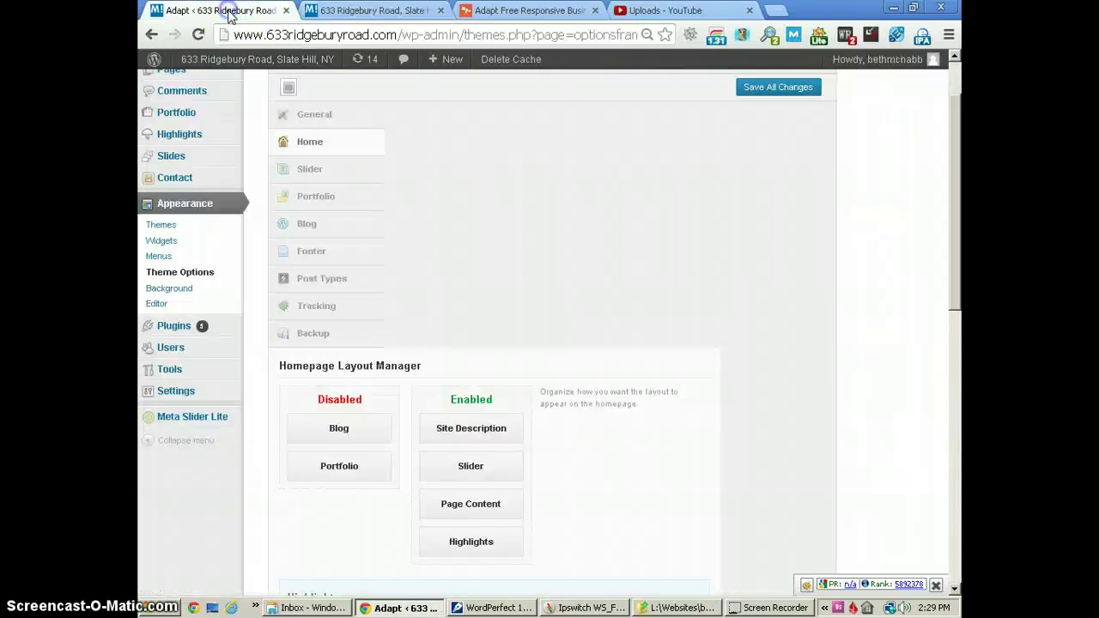
Step: Check Home and Property's custom /home-and-property/ link URL, then view the live homepage again
left_click(176, 144)
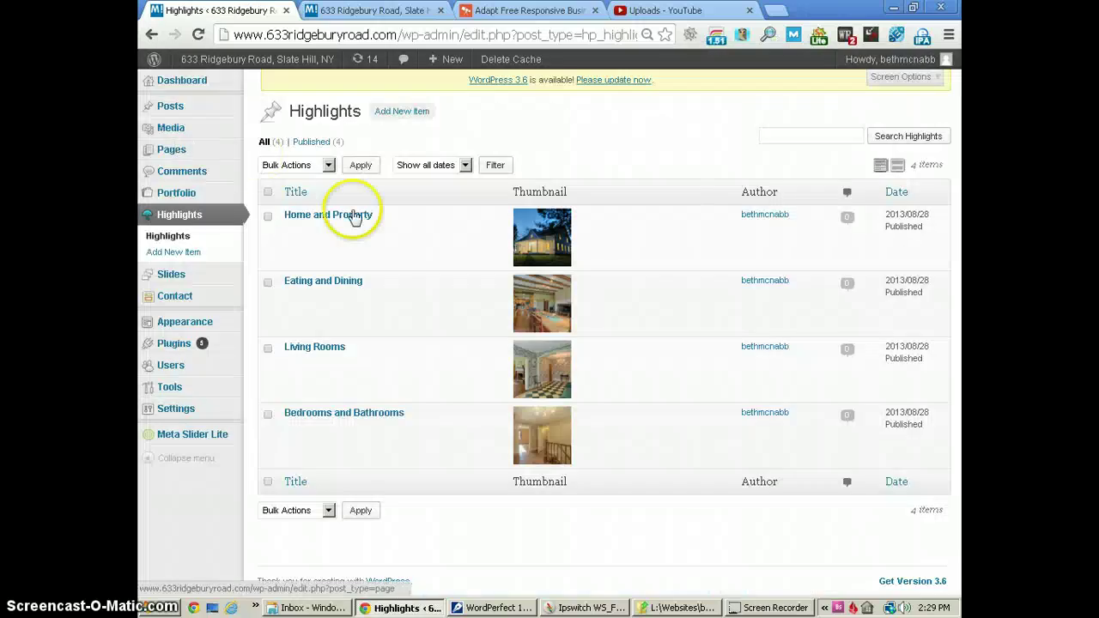
left_click(363, 219)
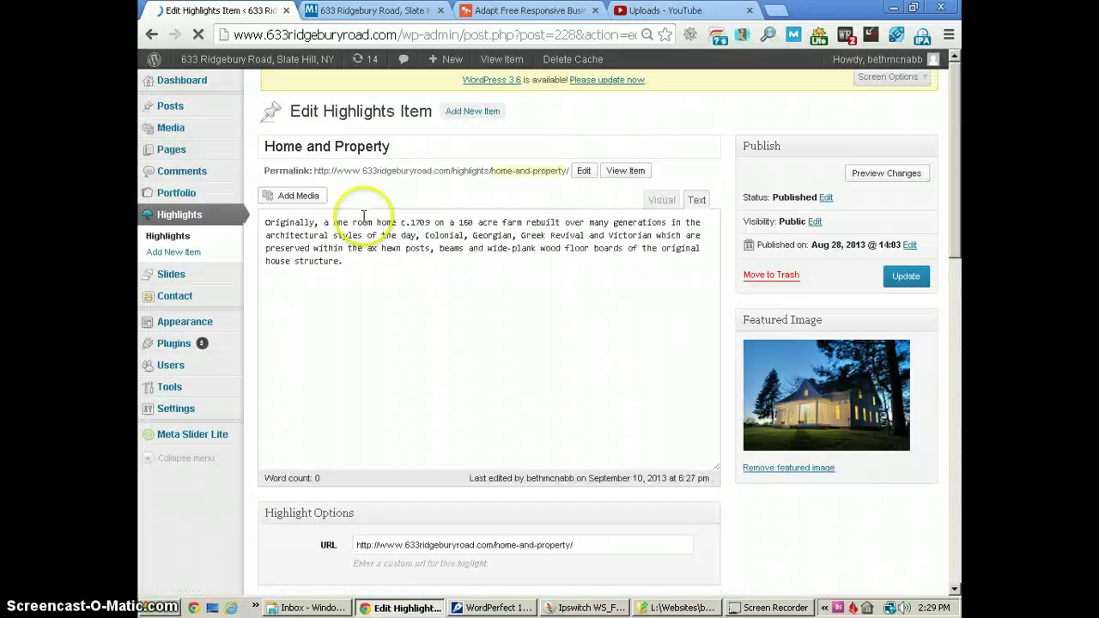
scroll(448, 351, "down", 3)
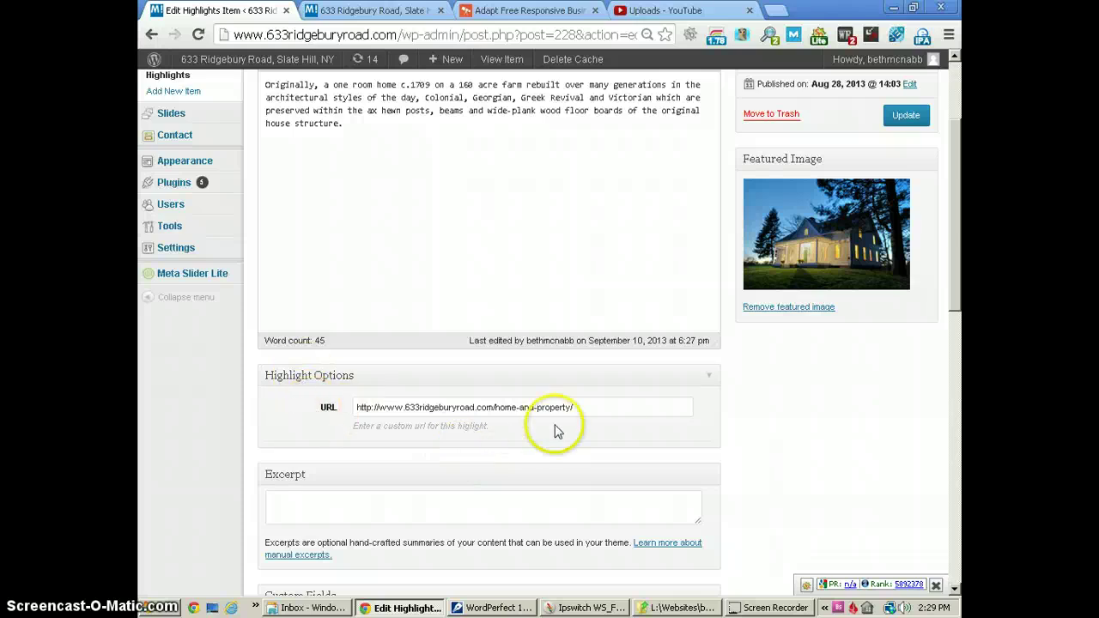
left_click(595, 409)
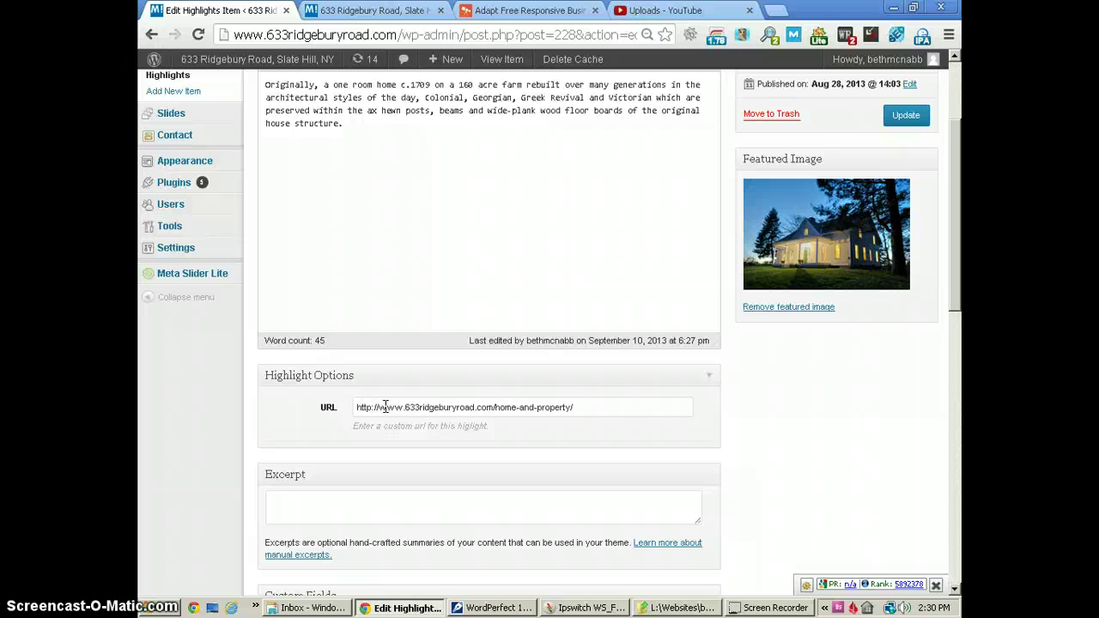
left_click(356, 12)
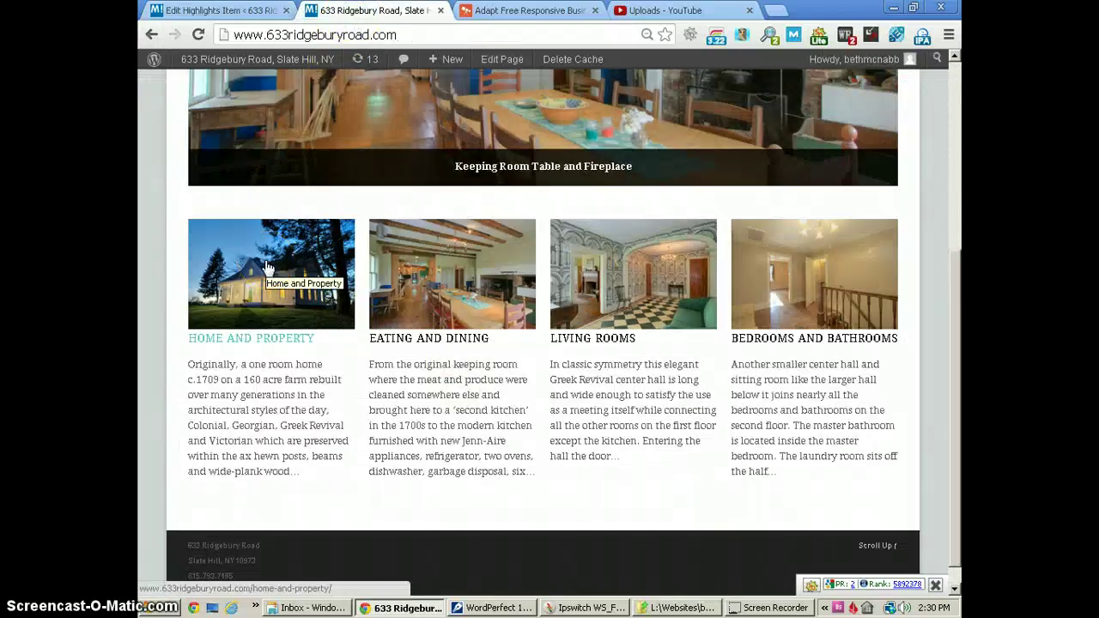
Step: Open the live Home and Property page from its card and review the slideshow and description
left_click(262, 339)
left_click(244, 354)
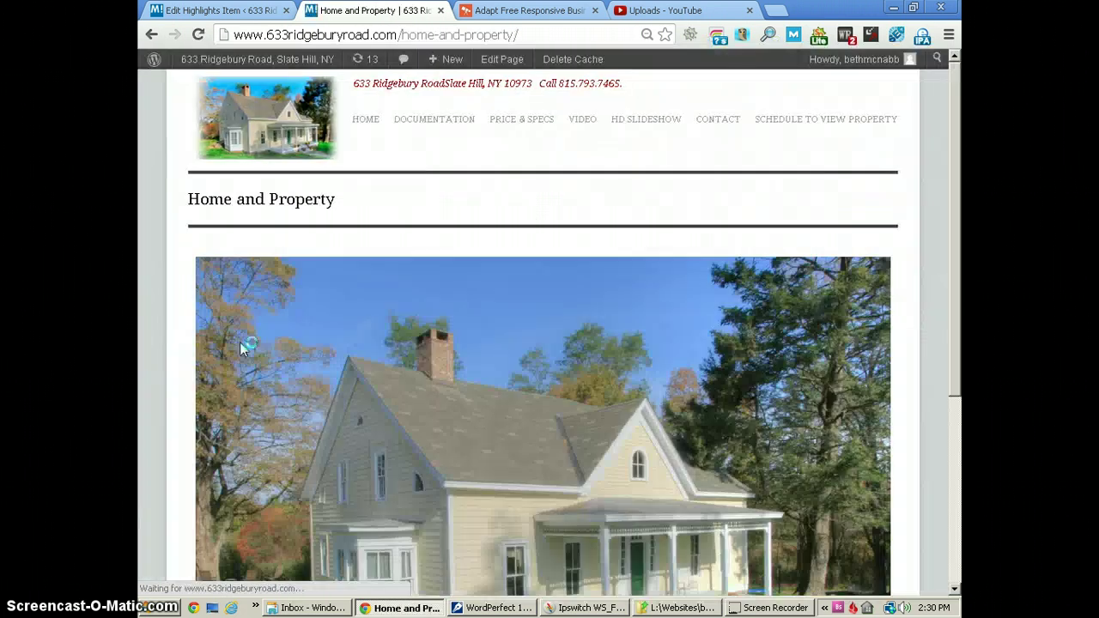
scroll(308, 364, "down", 3)
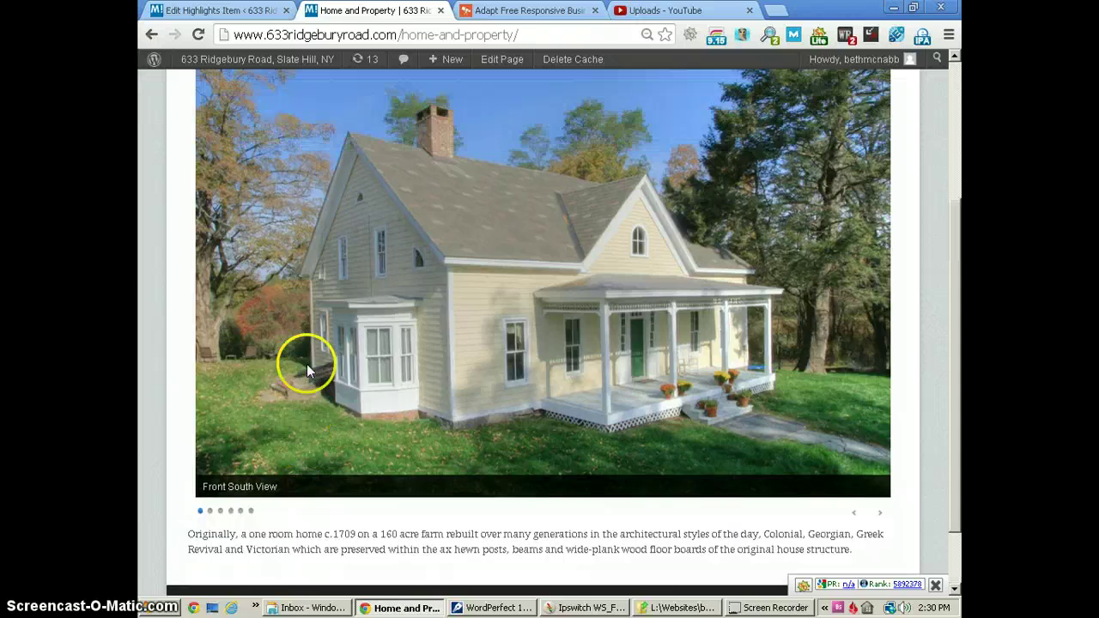
scroll(306, 364, "up", 3)
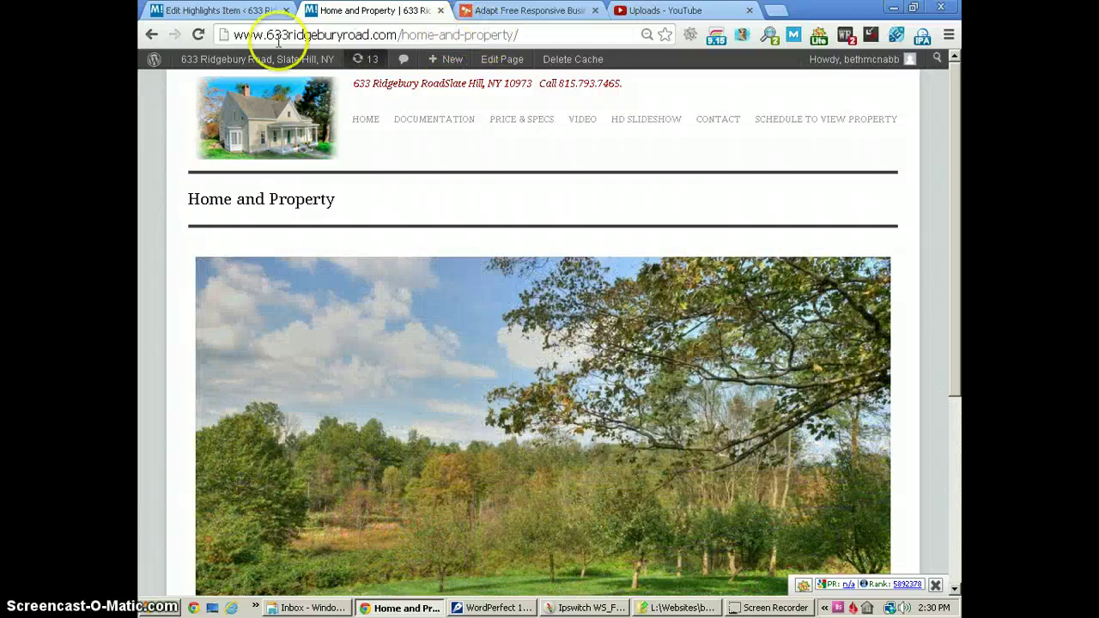
Step: Check the highlight edit page, go back to the highlight items list, and return to the live page
left_click(237, 10)
scroll(386, 214, "down", 3)
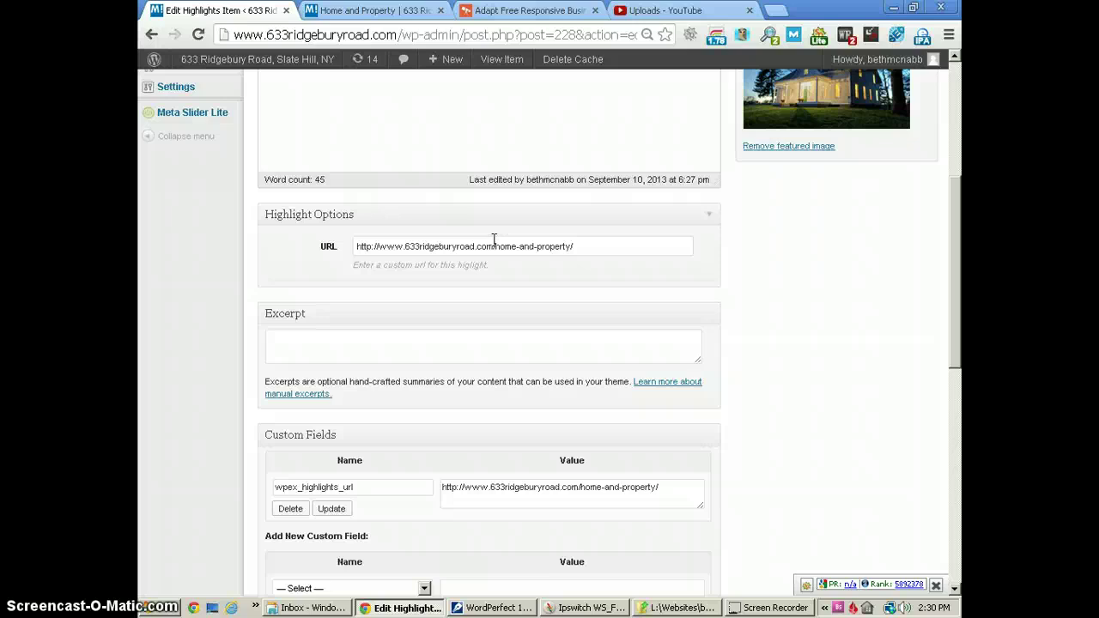
scroll(494, 240, "up", 4)
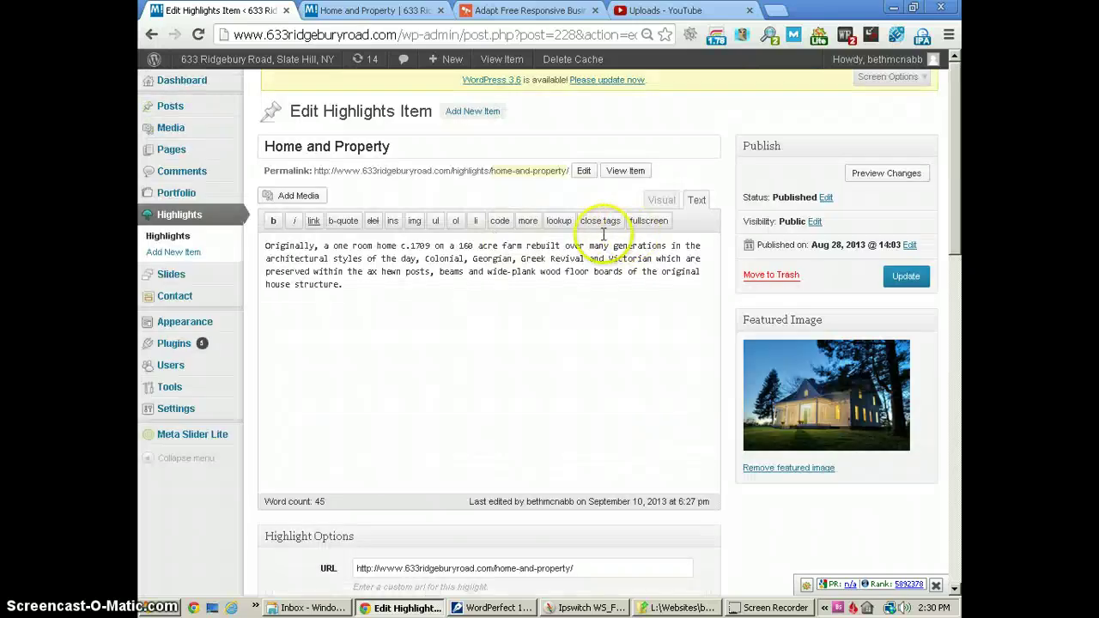
left_click(168, 235)
left_click(390, 11)
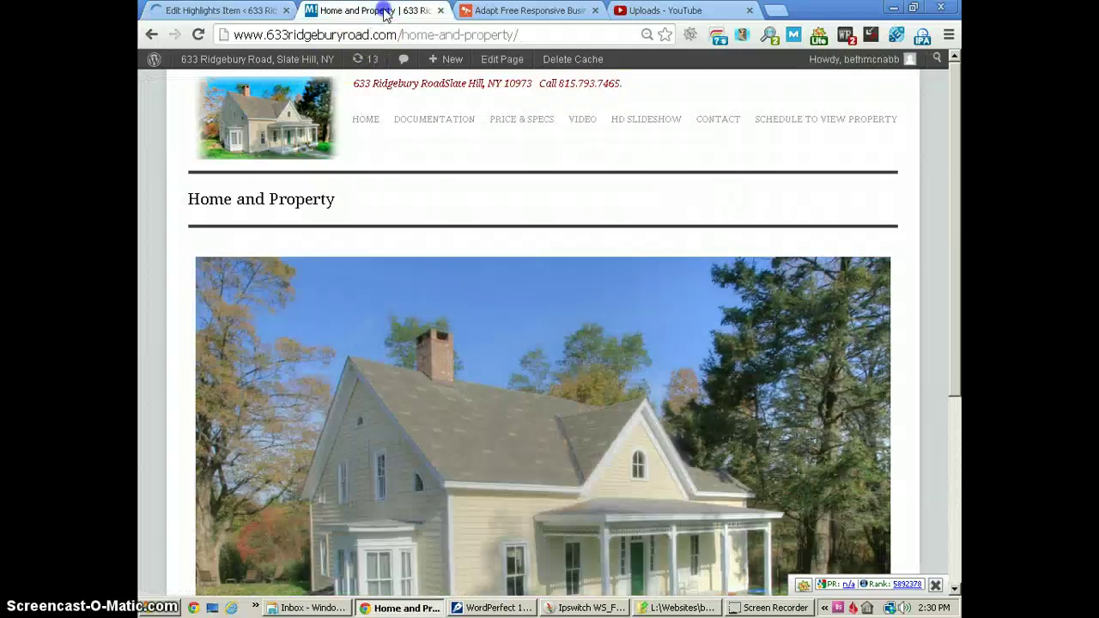